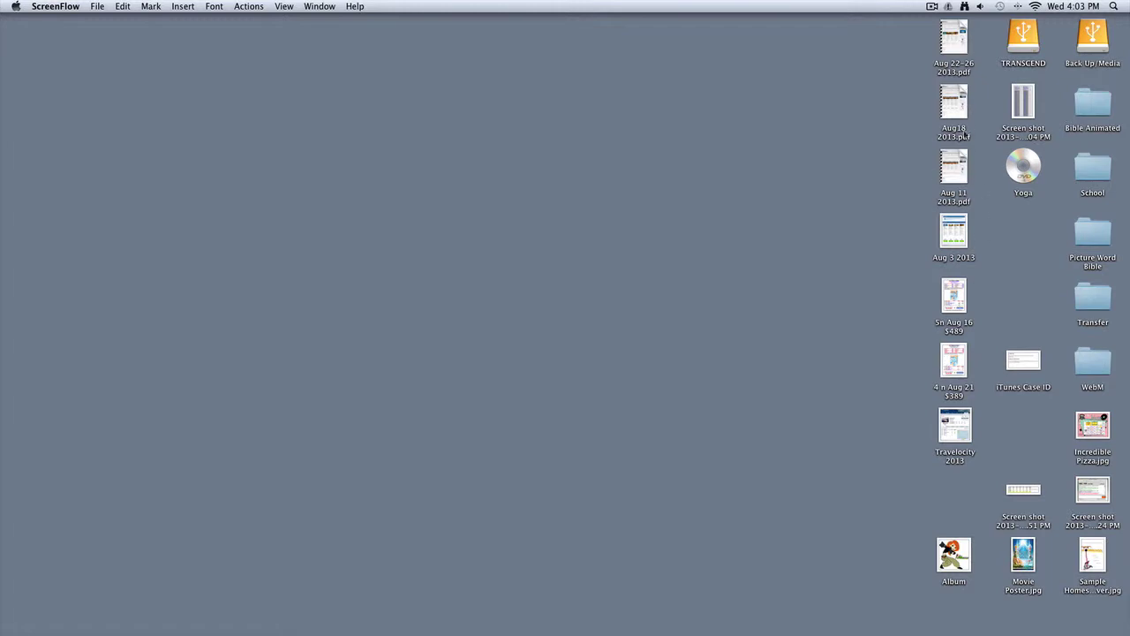
# Select the seven cruise files on the desktop, from Aug 22-26 2013.pdf to Travelocity 2013.
pyautogui.click(955, 39)
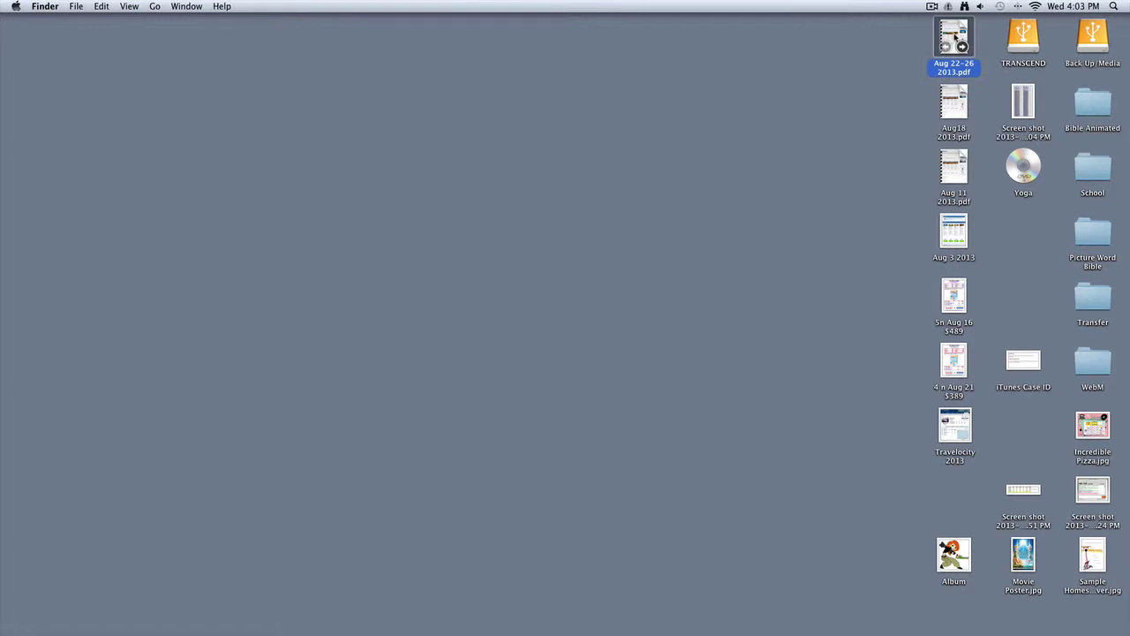
pyautogui.keyDown('super'); pyautogui.click(962, 115); pyautogui.keyUp('super')
pyautogui.keyDown('super'); pyautogui.click(961, 175); pyautogui.keyUp('super')
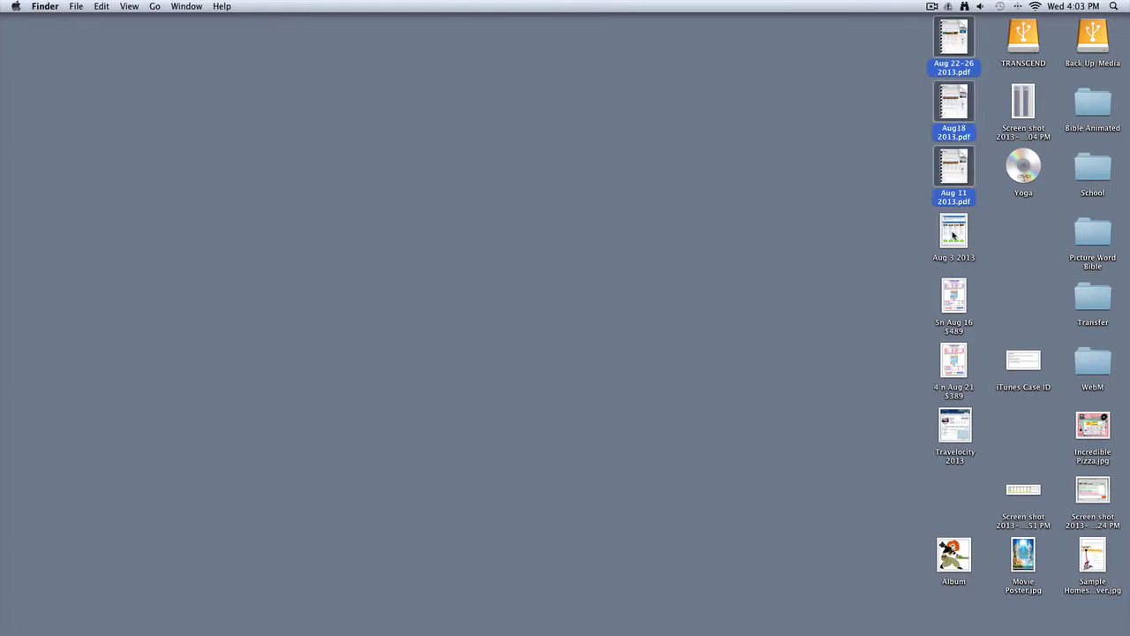
pyautogui.keyDown('super'); pyautogui.click(953, 236); pyautogui.keyUp('super')
pyautogui.keyDown('super'); pyautogui.click(960, 305); pyautogui.keyUp('super')
pyautogui.keyDown('super'); pyautogui.click(955, 358); pyautogui.keyUp('super')
pyautogui.keyDown('super'); pyautogui.click(954, 424); pyautogui.keyUp('super')
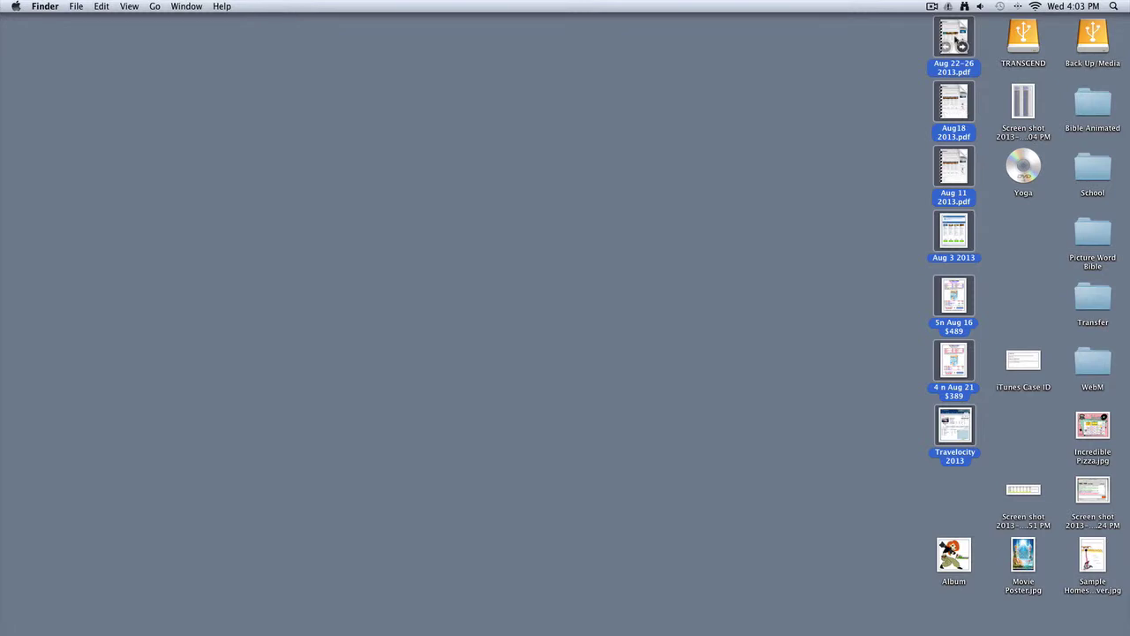
# Open all seven selected files together in Preview.
pyautogui.rightClick(956, 38)
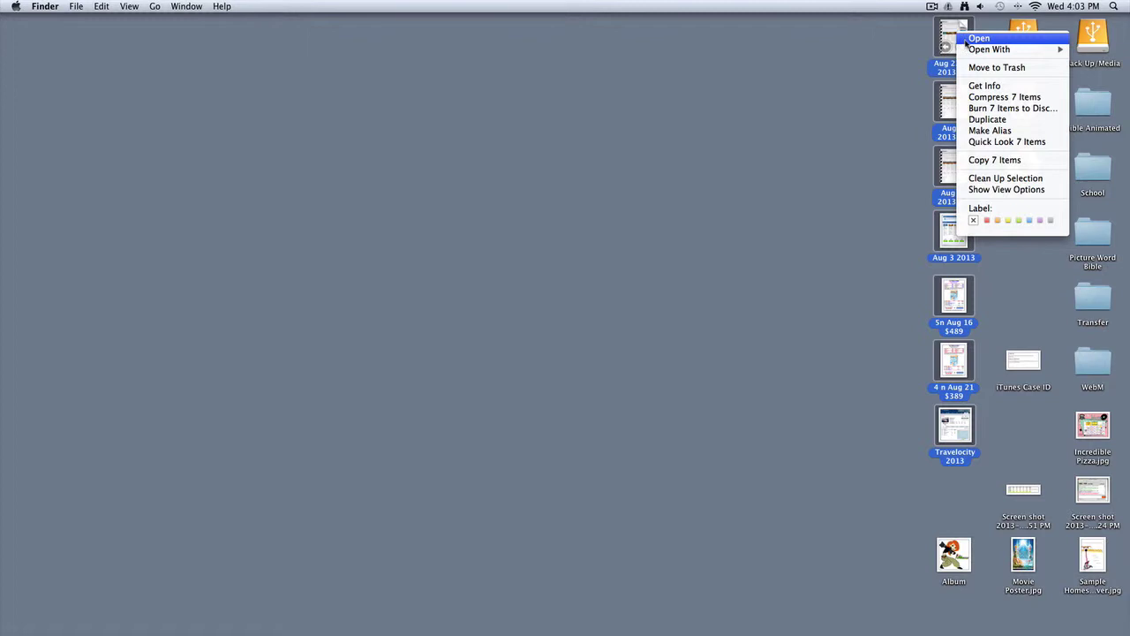
pyautogui.moveTo(981, 50)
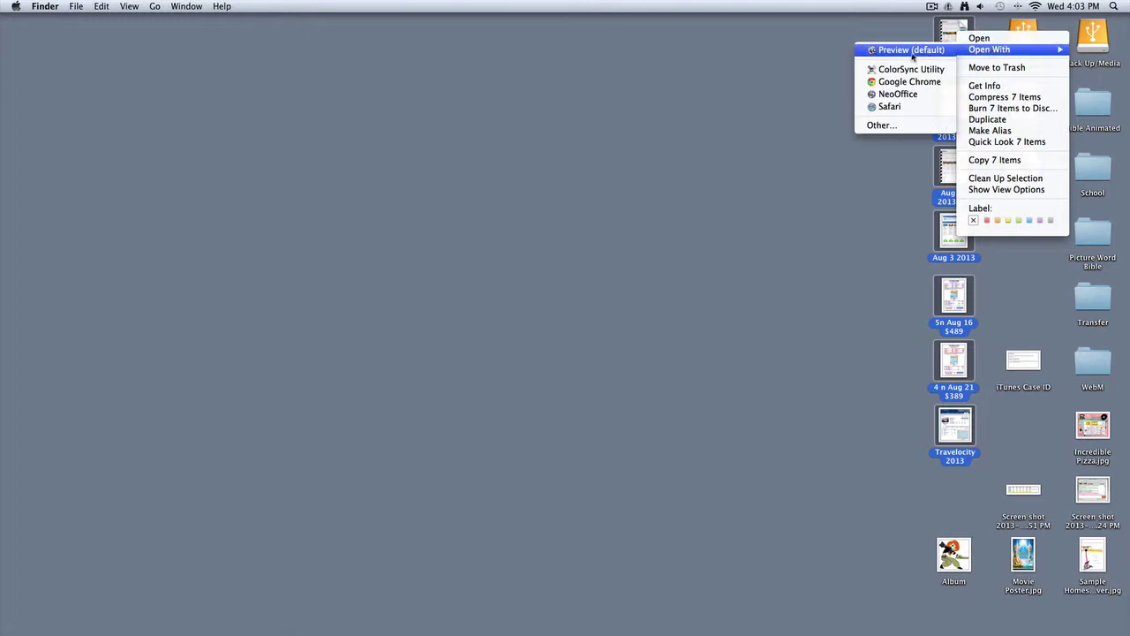
pyautogui.click(911, 50)
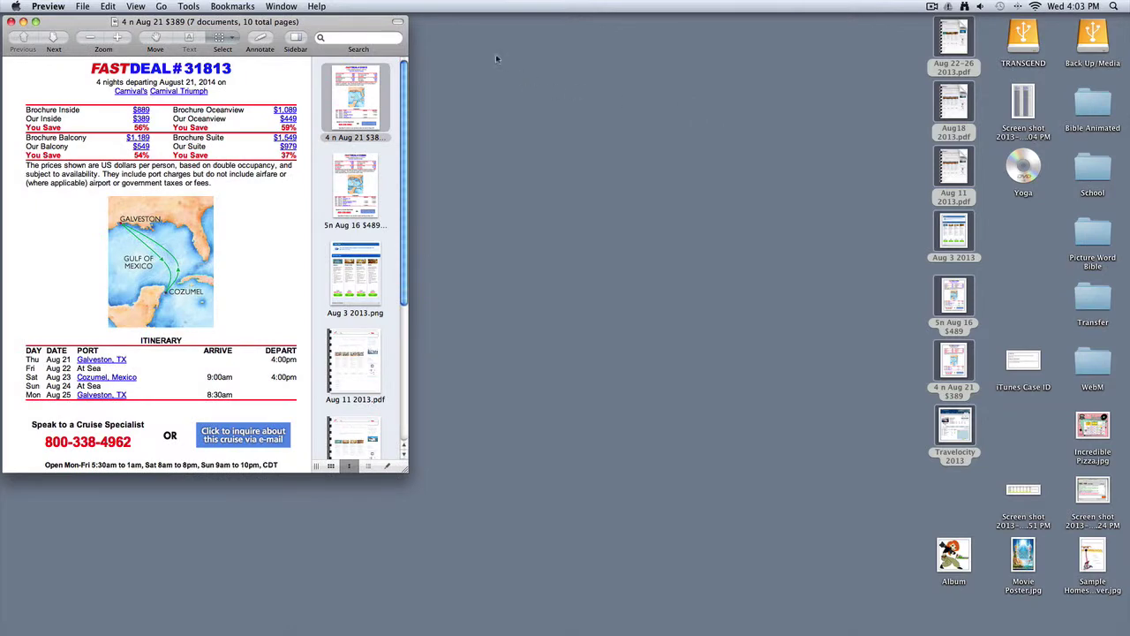
# Move 4 n Aug 21 below 5n Aug 16 and Aug 3 2013 to the top of the sidebar.
pyautogui.moveTo(345, 21); pyautogui.dragTo(509, 19)
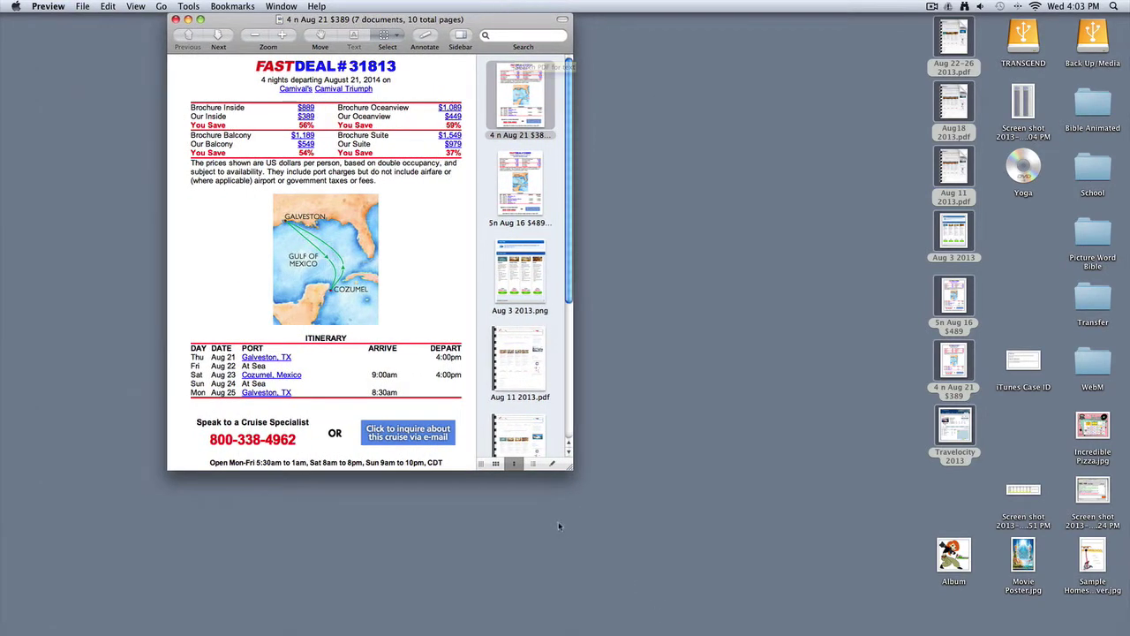
pyautogui.moveTo(571, 469); pyautogui.dragTo(909, 549)
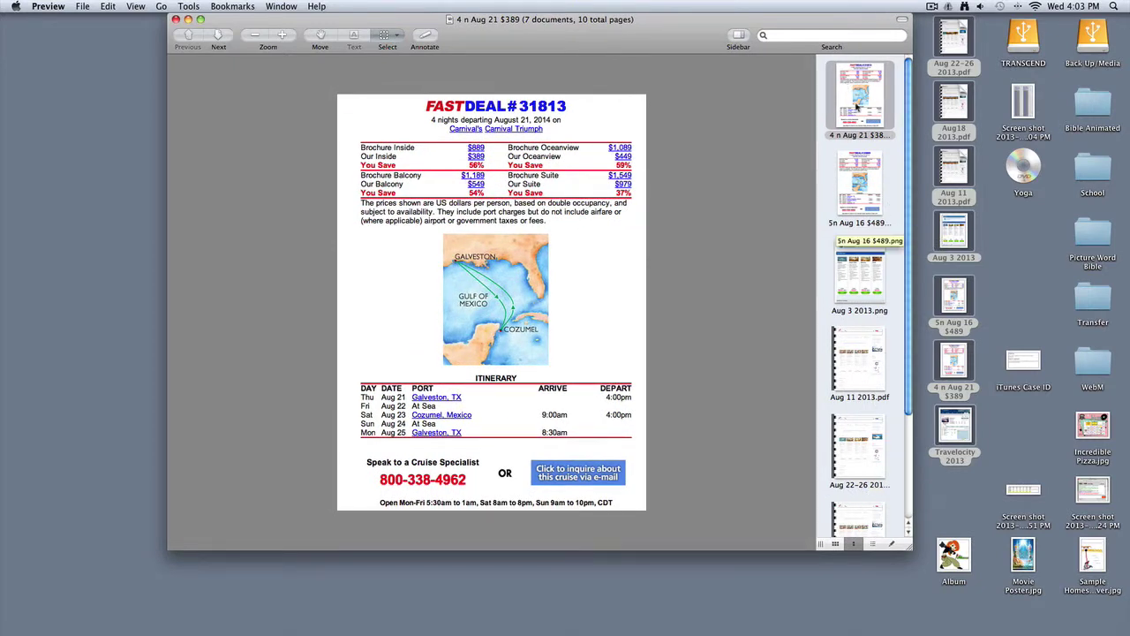
pyautogui.moveTo(854, 99); pyautogui.dragTo(854, 227)
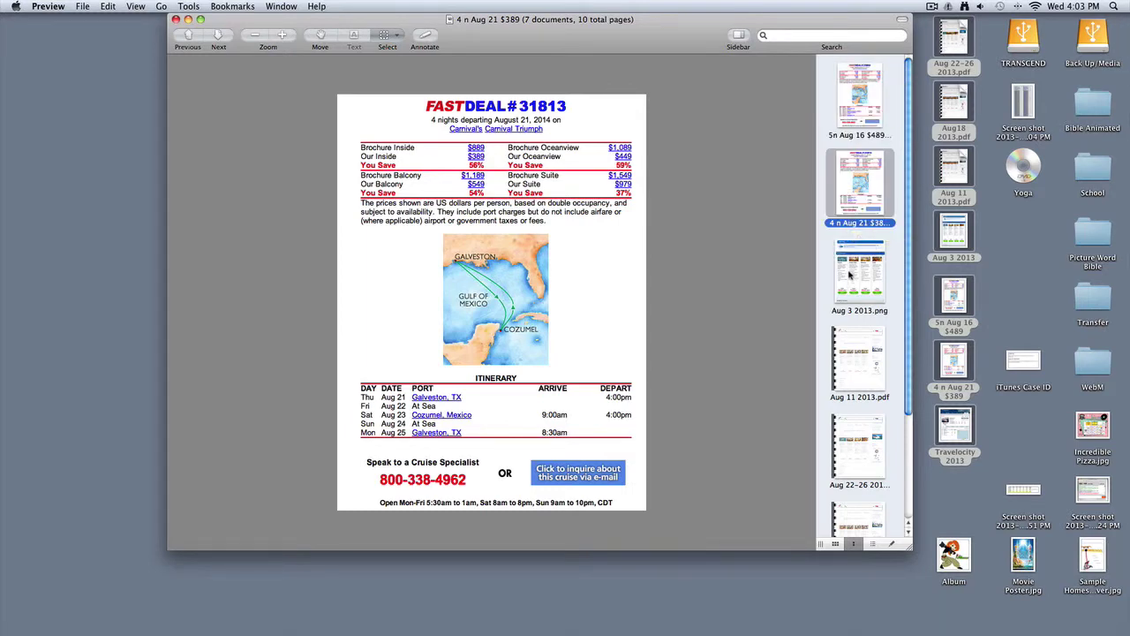
pyautogui.moveTo(853, 275); pyautogui.dragTo(853, 90)
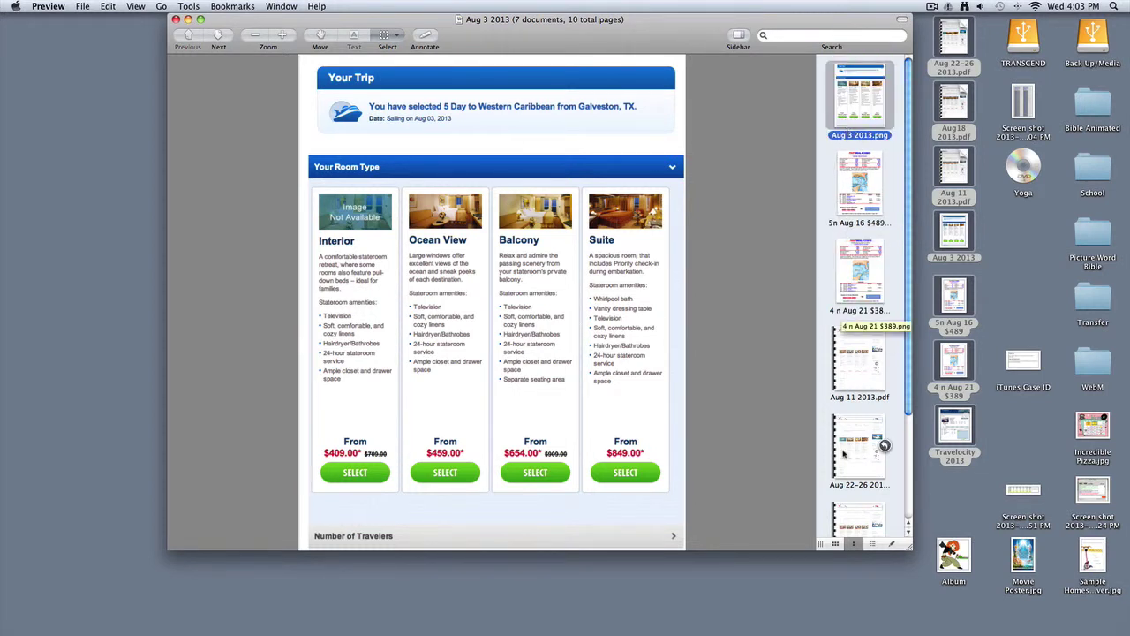
# Check the document list's ordering options and dismiss them without changes.
pyautogui.scroll(-5, 883, 429)
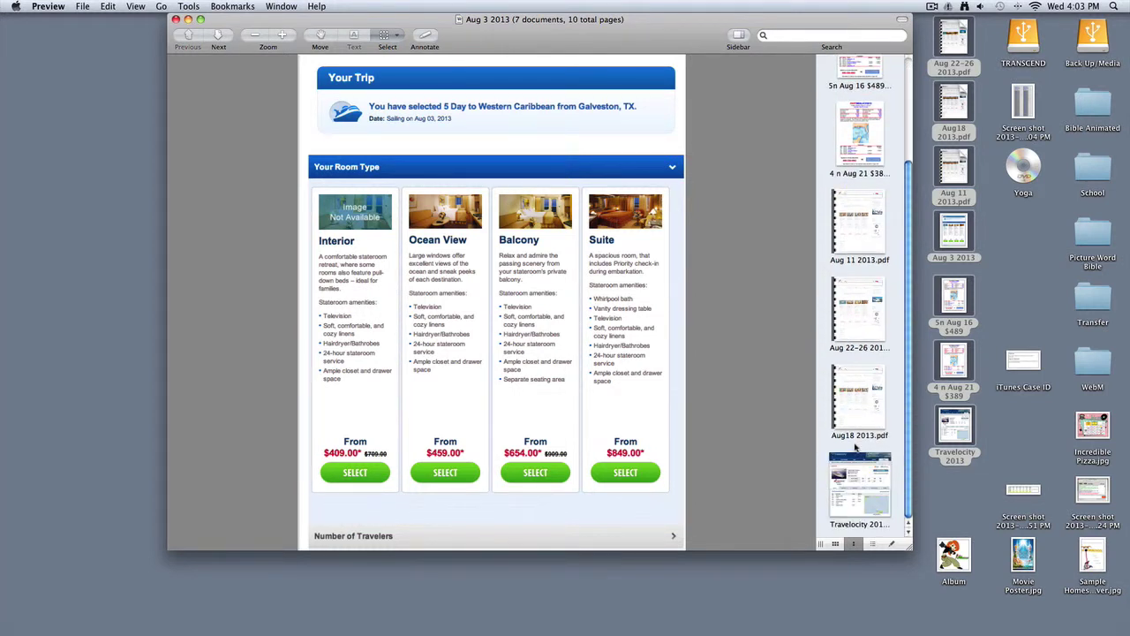
pyautogui.scroll(5, 855, 448)
pyautogui.rightClick(853, 148)
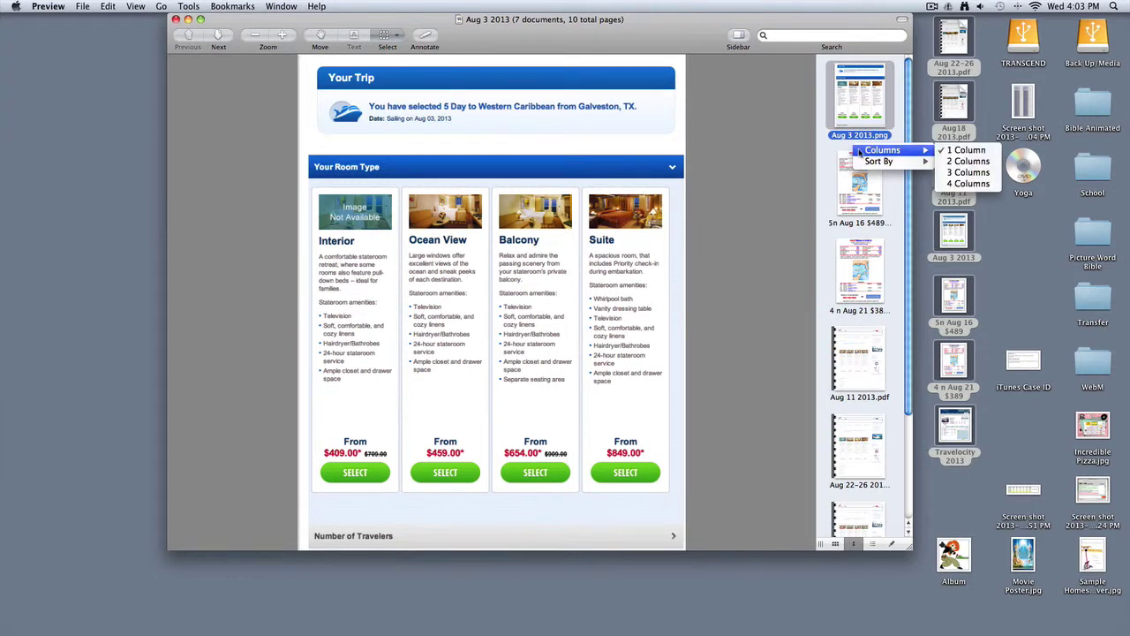
pyautogui.moveTo(863, 162)
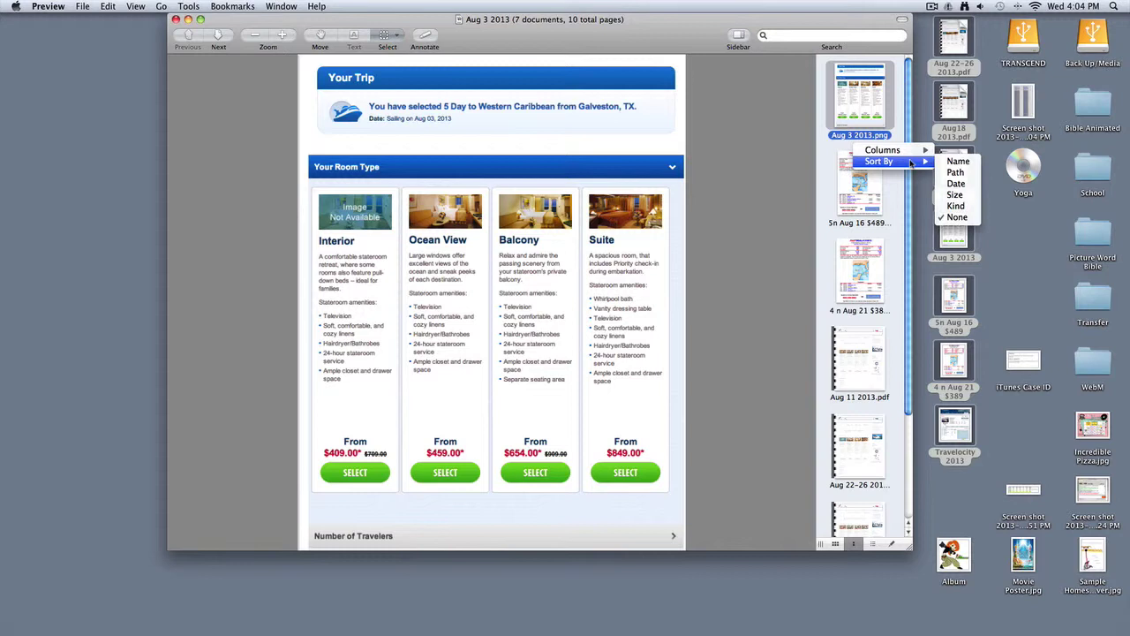
pyautogui.click(828, 157)
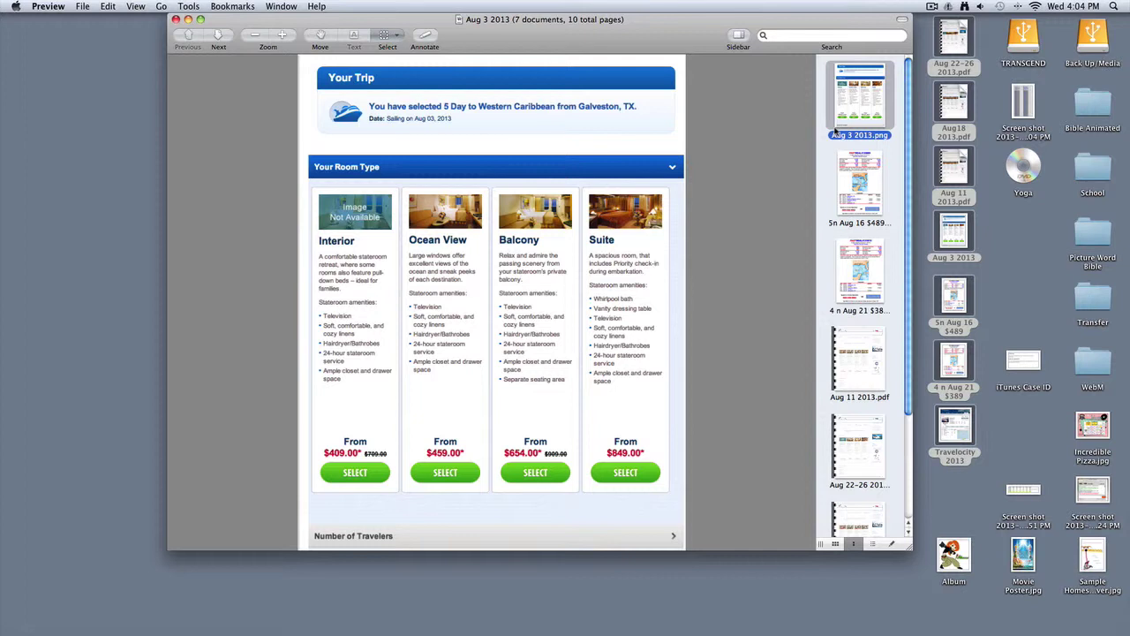
# Select all ten pages and print the selected items.
pyautogui.press('super+a')
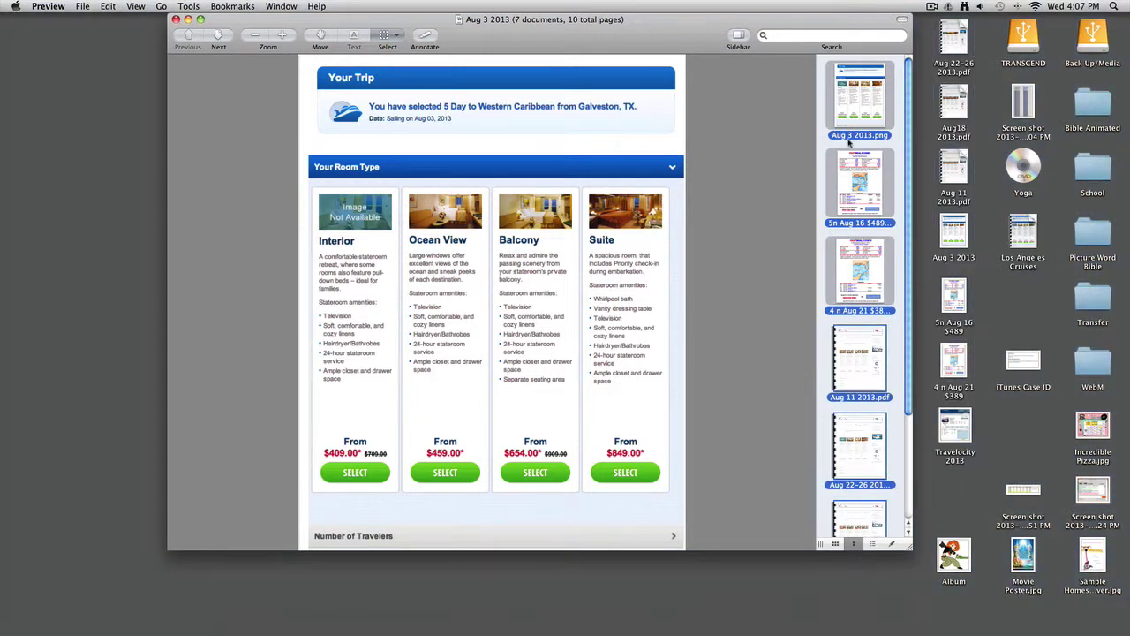
pyautogui.scroll(-3, 845, 318)
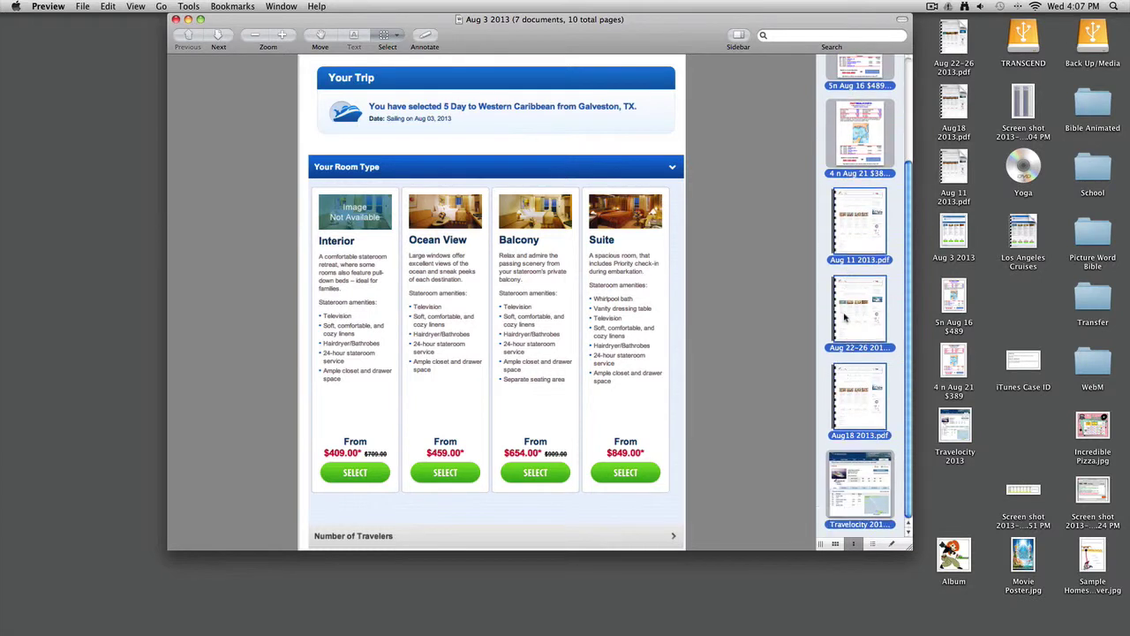
pyautogui.scroll(3, 845, 318)
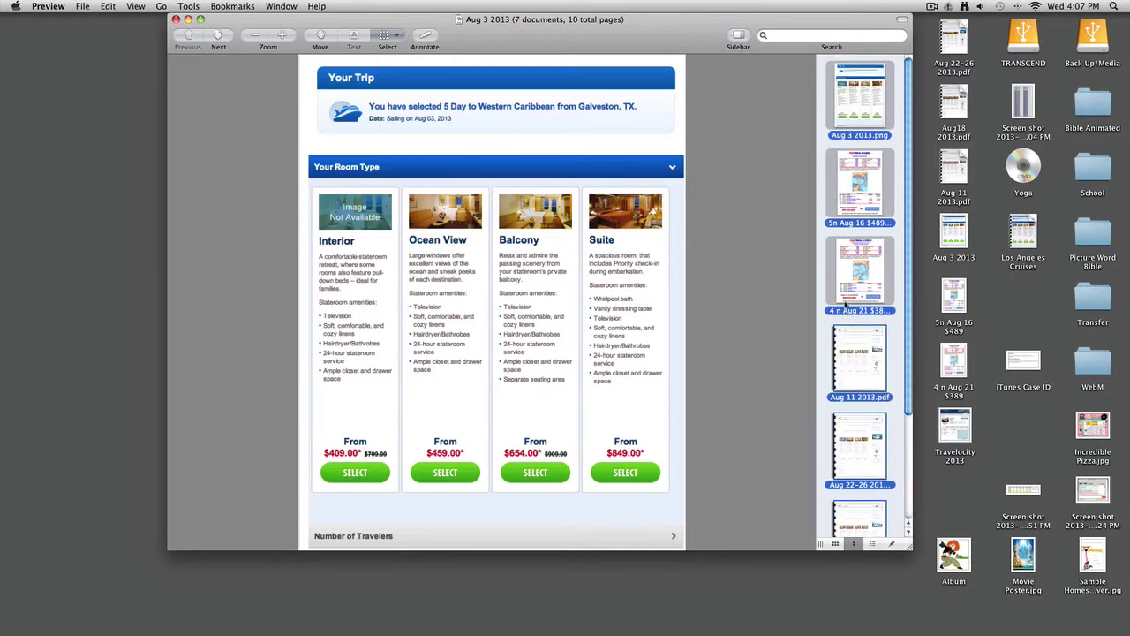
pyautogui.click(82, 6)
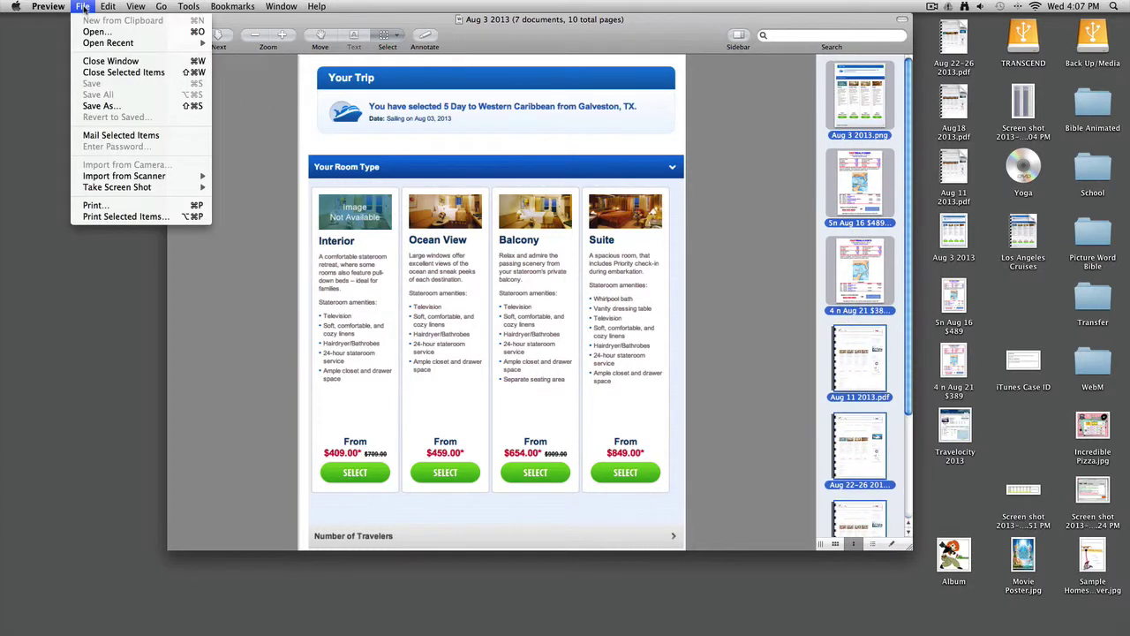
pyautogui.click(140, 217)
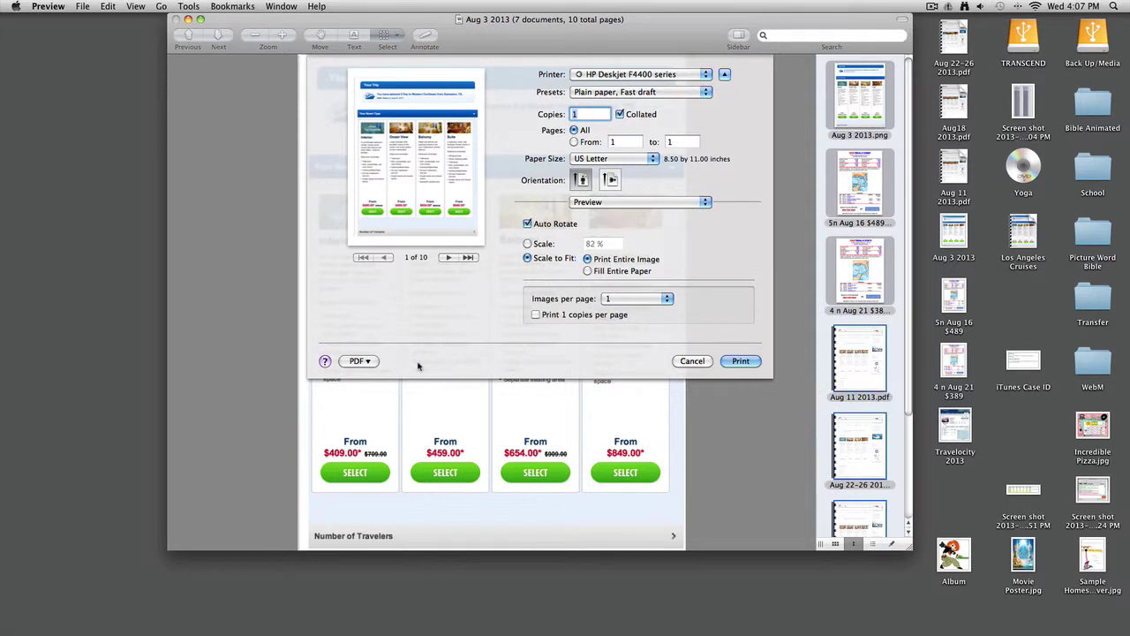
# Choose Save as PDF, named Aug 3 2013 on the Desktop, and start on the author field.
pyautogui.click(360, 361)
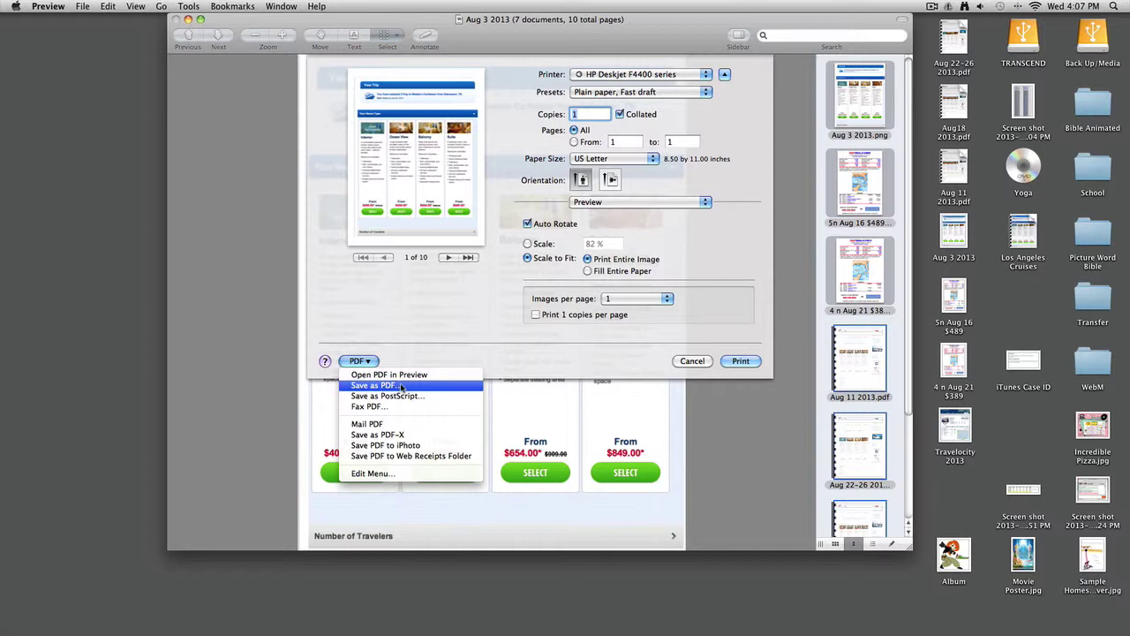
pyautogui.click(400, 387)
pyautogui.click(610, 365)
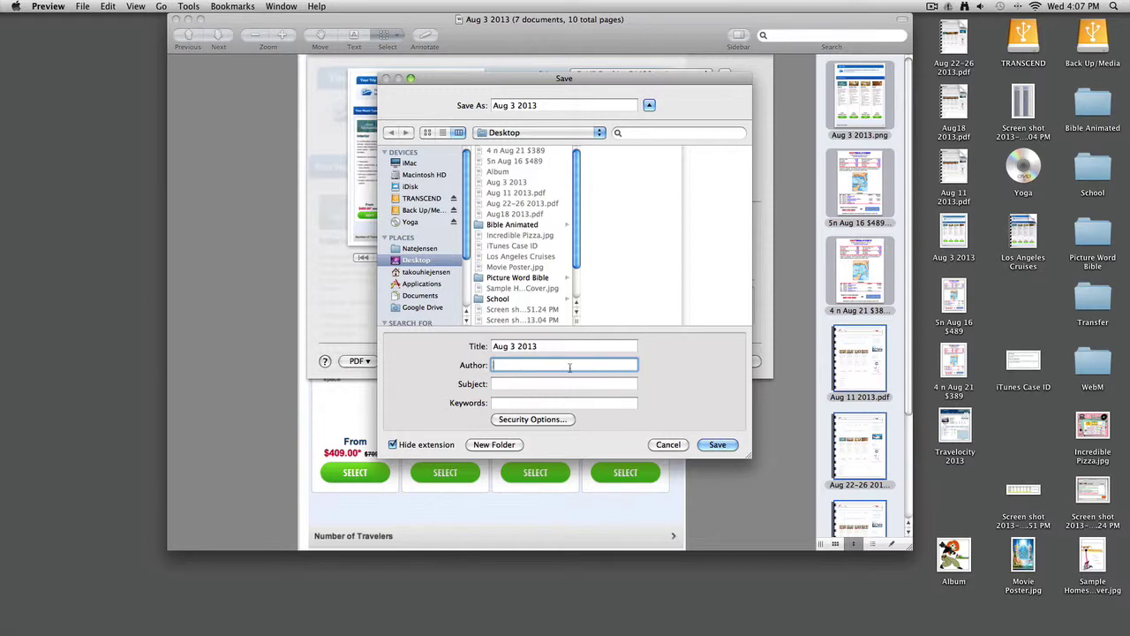
# Save the combined PDF to the Desktop and open the new Aug 3 2013 file.
pyautogui.click(718, 444)
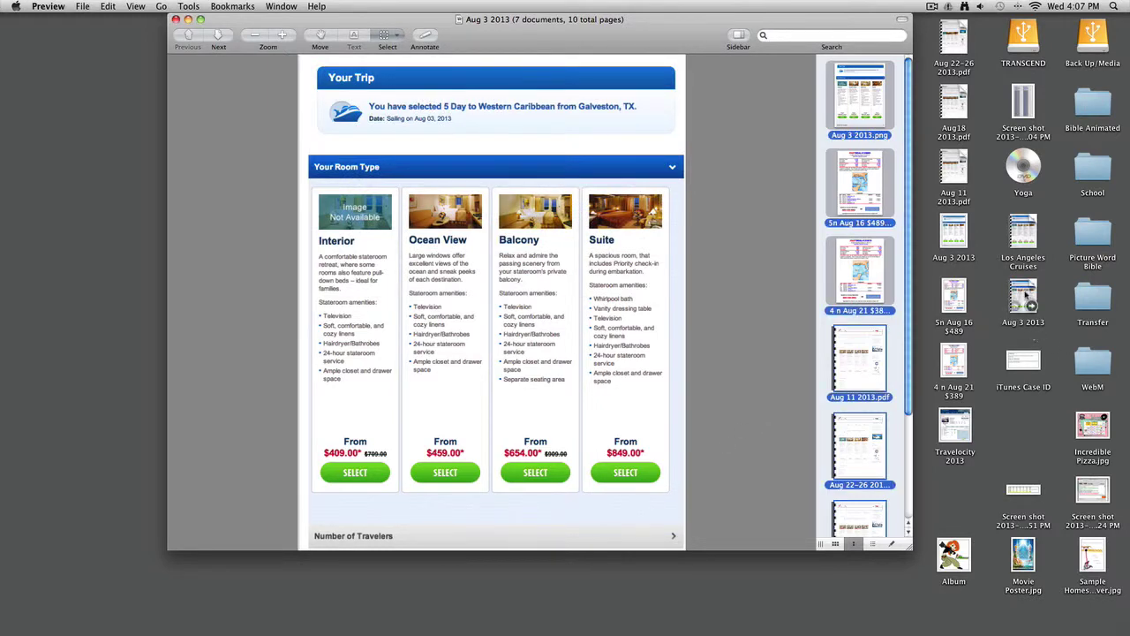
pyautogui.doubleClick(1024, 298)
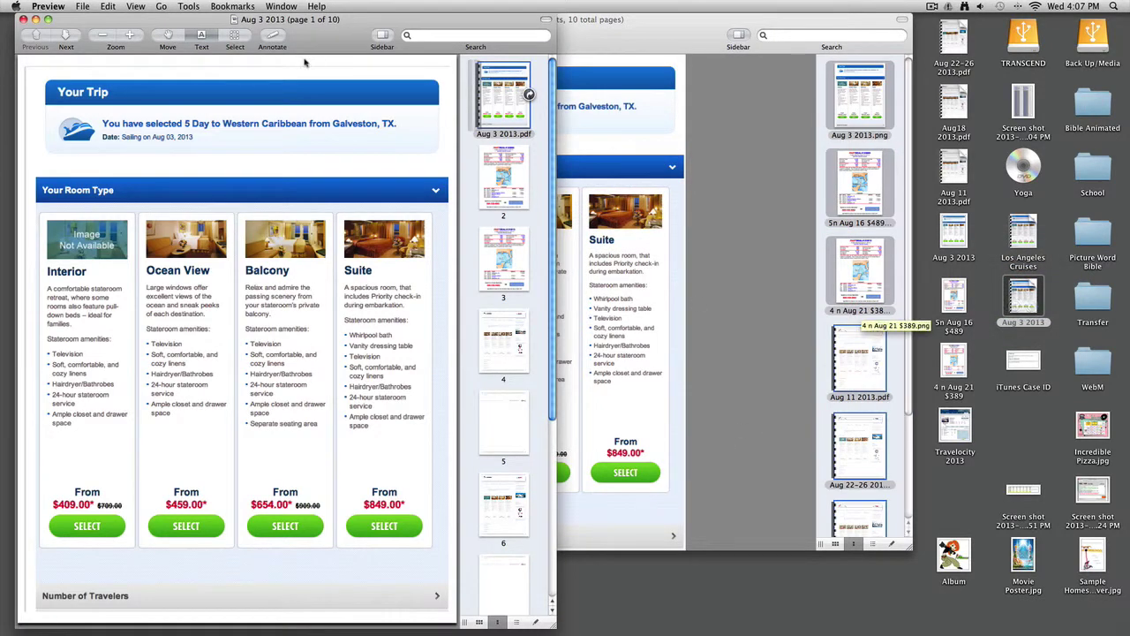
pyautogui.moveTo(305, 62); pyautogui.dragTo(457, 62)
# View pages 3, 4, 5, 7 and 9, confirming 5, 7 and 9 are nearly blank.
pyautogui.click(695, 258)
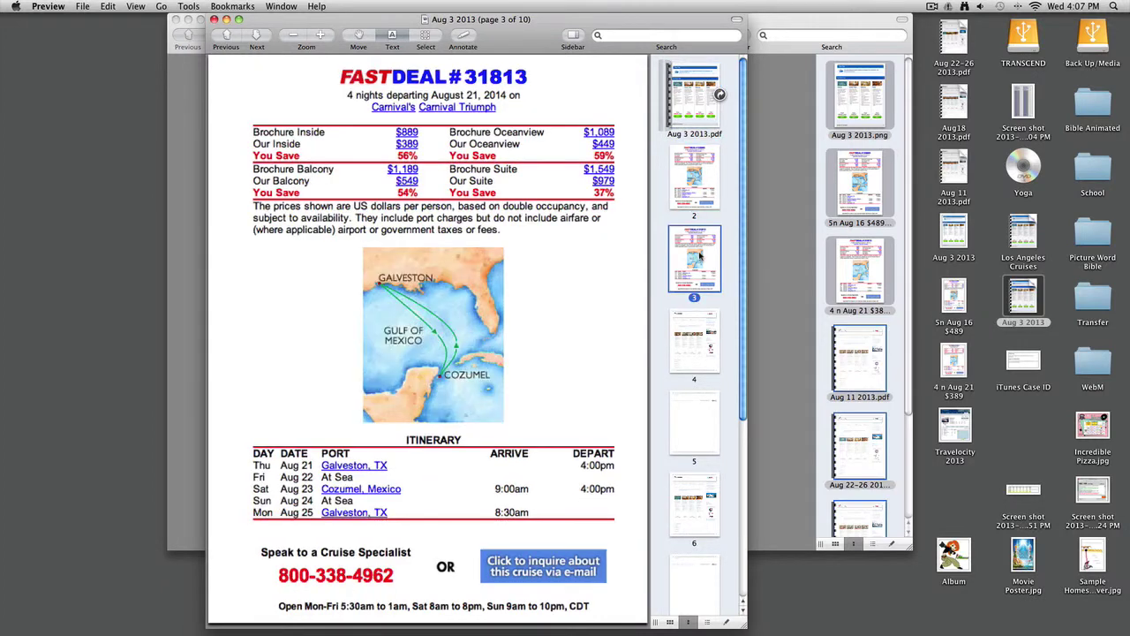
pyautogui.click(689, 341)
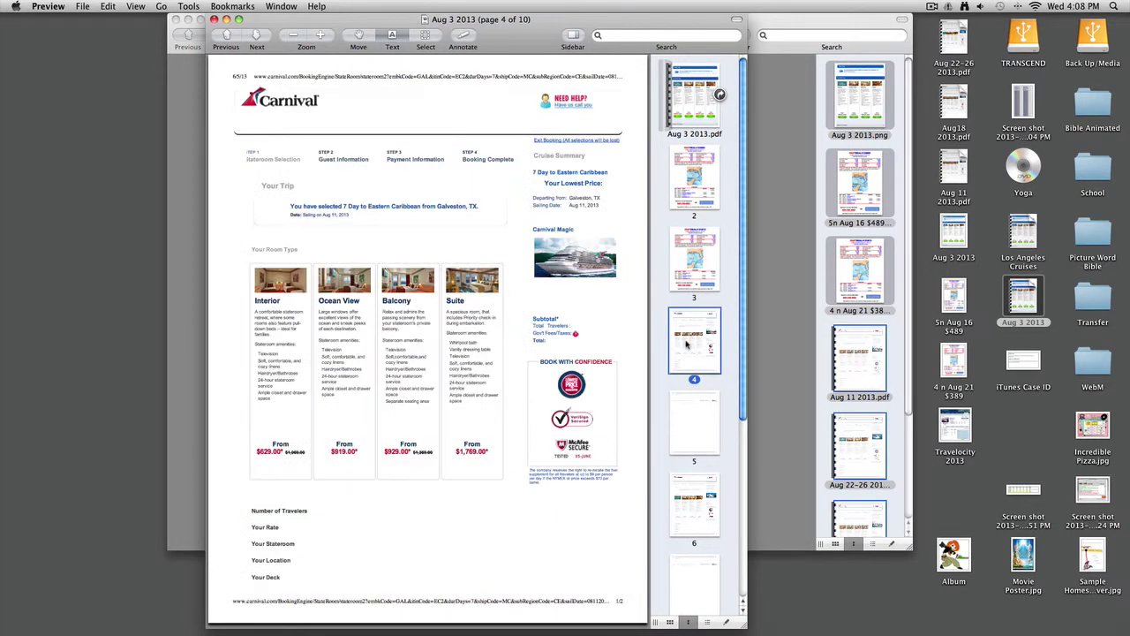
pyautogui.click(697, 422)
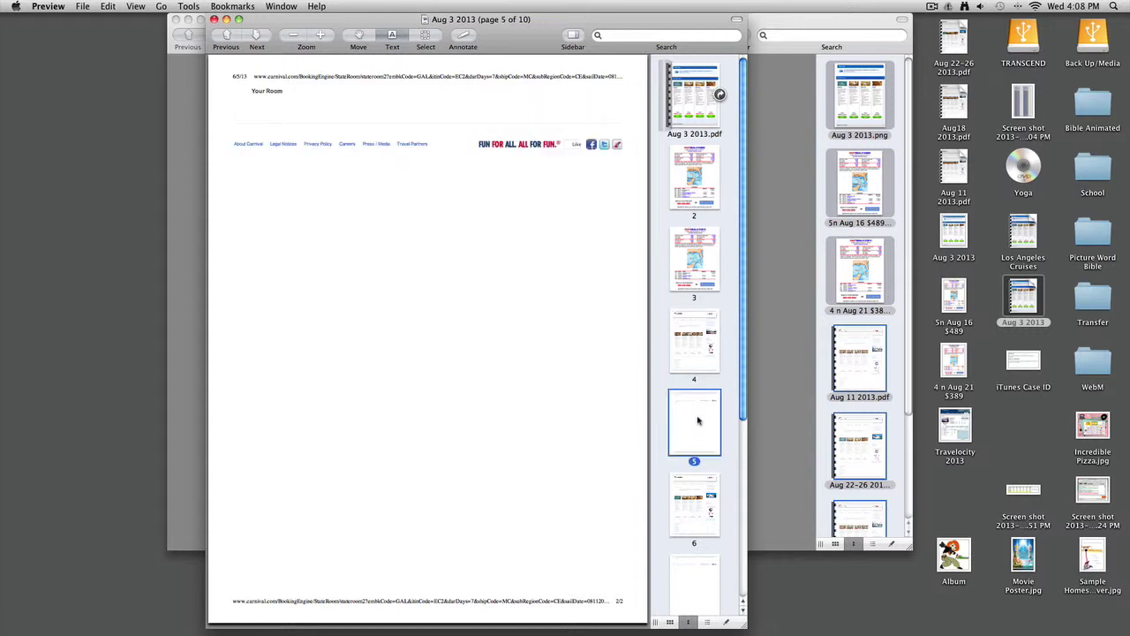
pyautogui.scroll(-4, 697, 421)
pyautogui.click(697, 419)
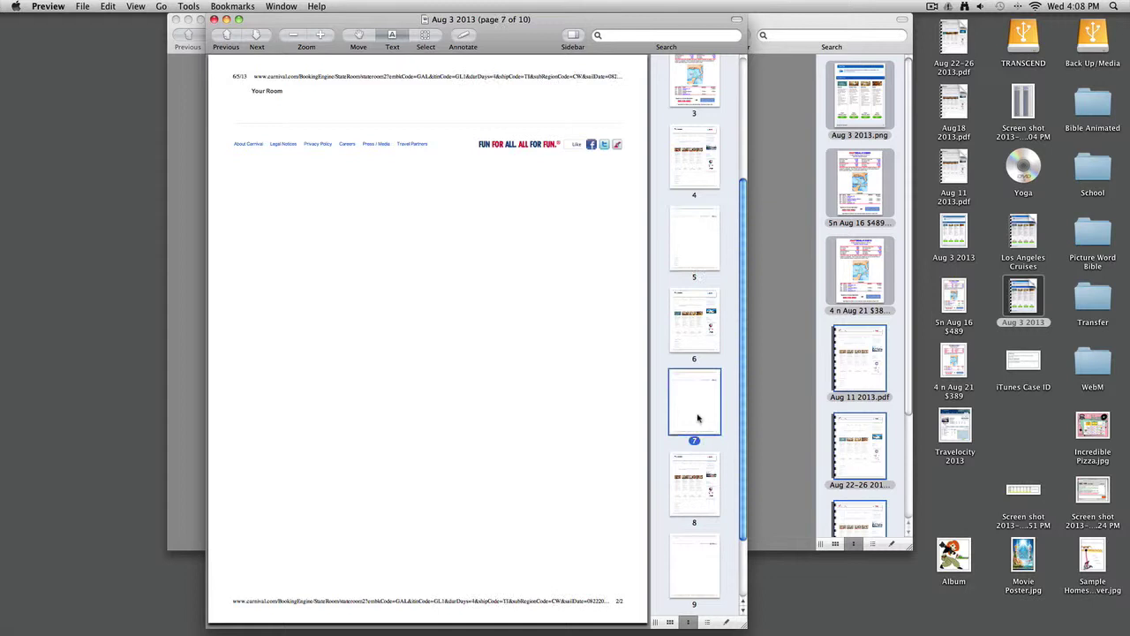
pyautogui.scroll(-2, 697, 418)
pyautogui.click(697, 461)
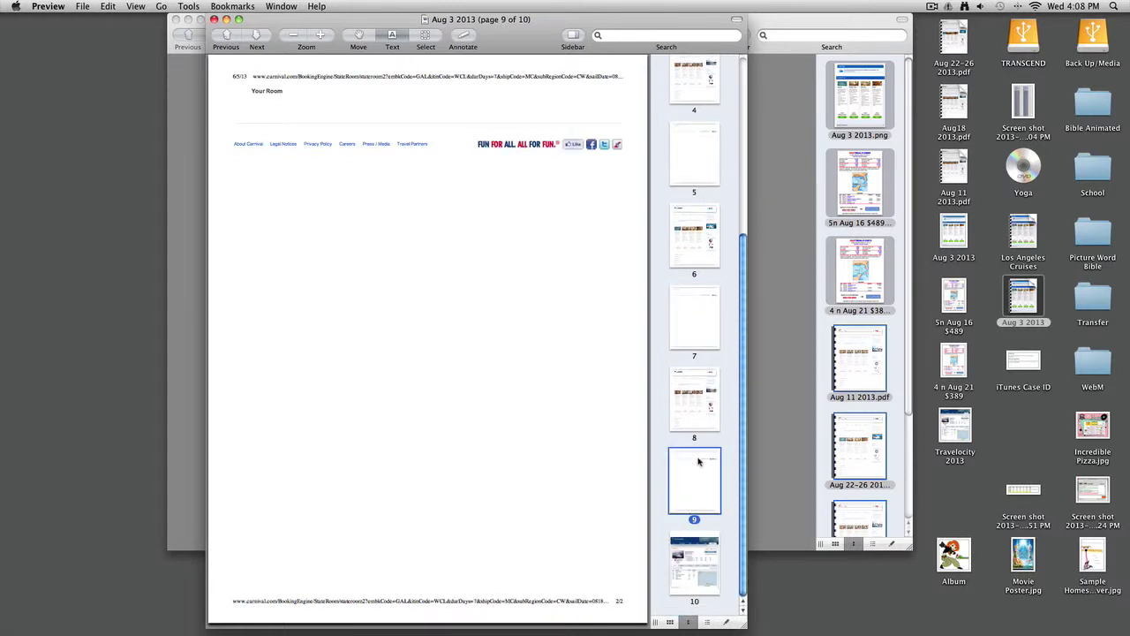
pyautogui.scroll(8, 694, 454)
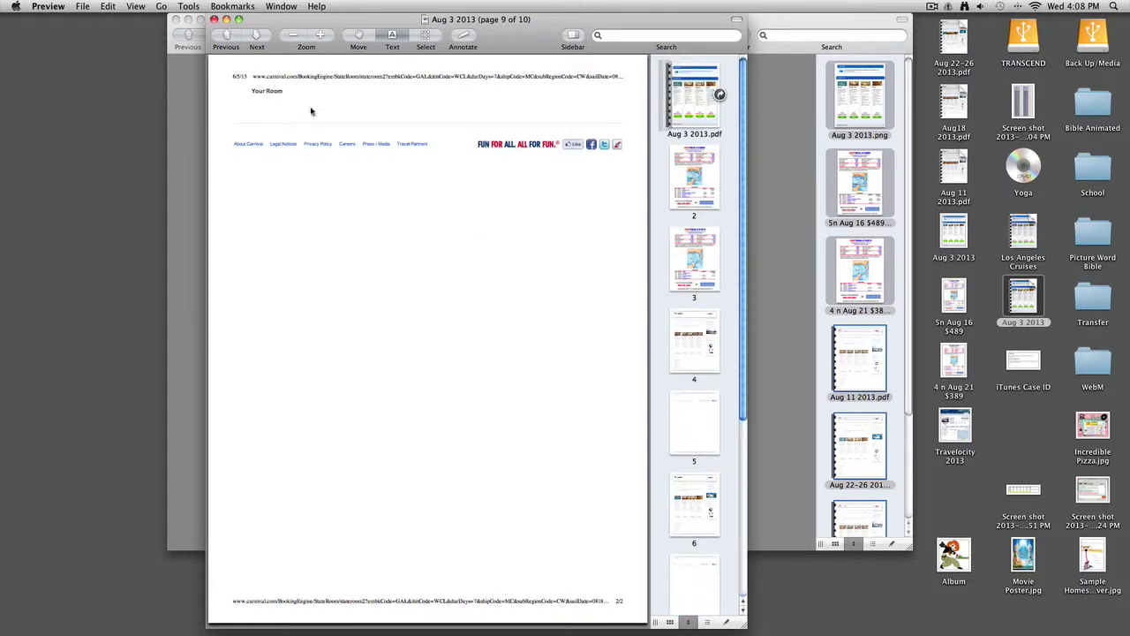
# Close the Aug 3 2013 window and move its desktop file to the Trash.
pyautogui.click(213, 19)
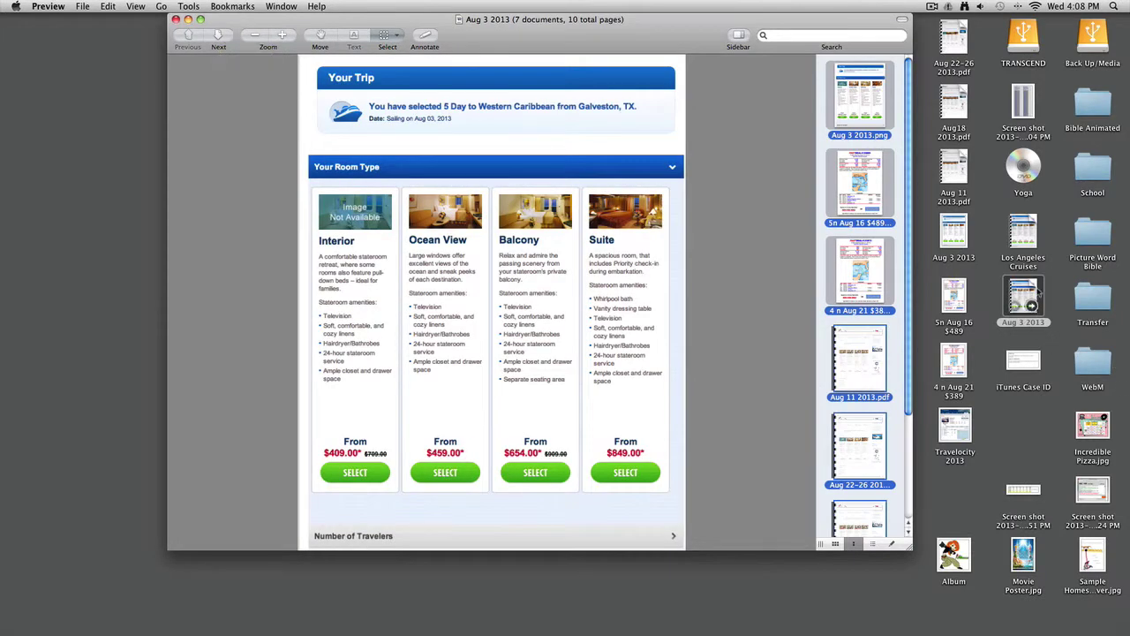
pyautogui.click(1038, 293)
pyautogui.press('super+BackSpace')
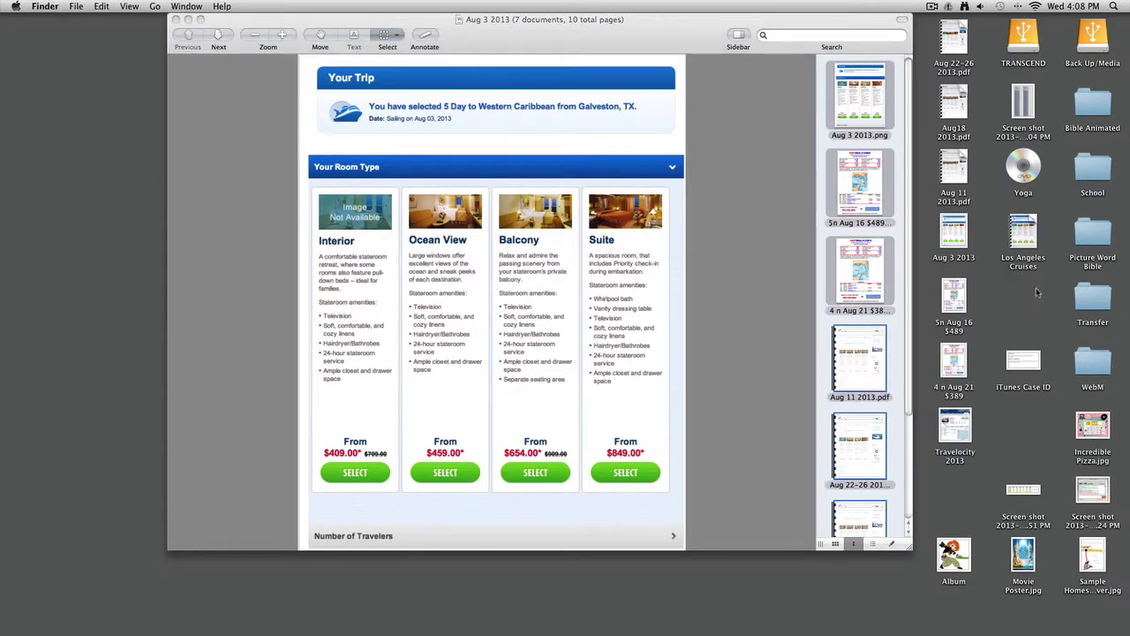
pyautogui.click(857, 353)
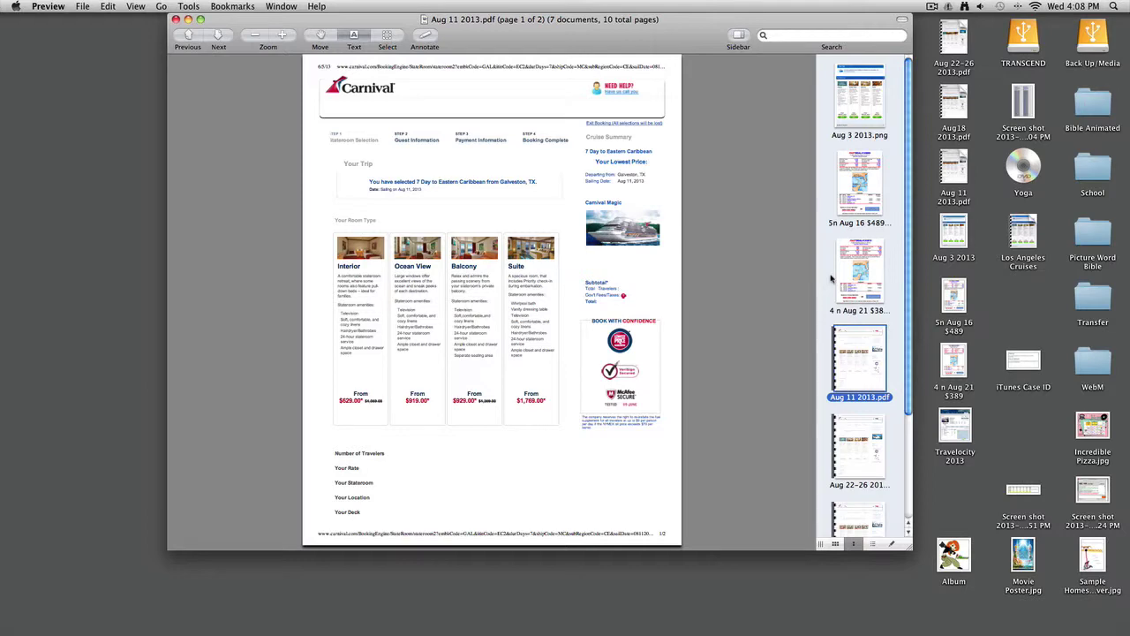
# Select all seven documents, print the selected items, and show the PDF output choices.
pyautogui.press('super+a')
pyautogui.click(83, 6)
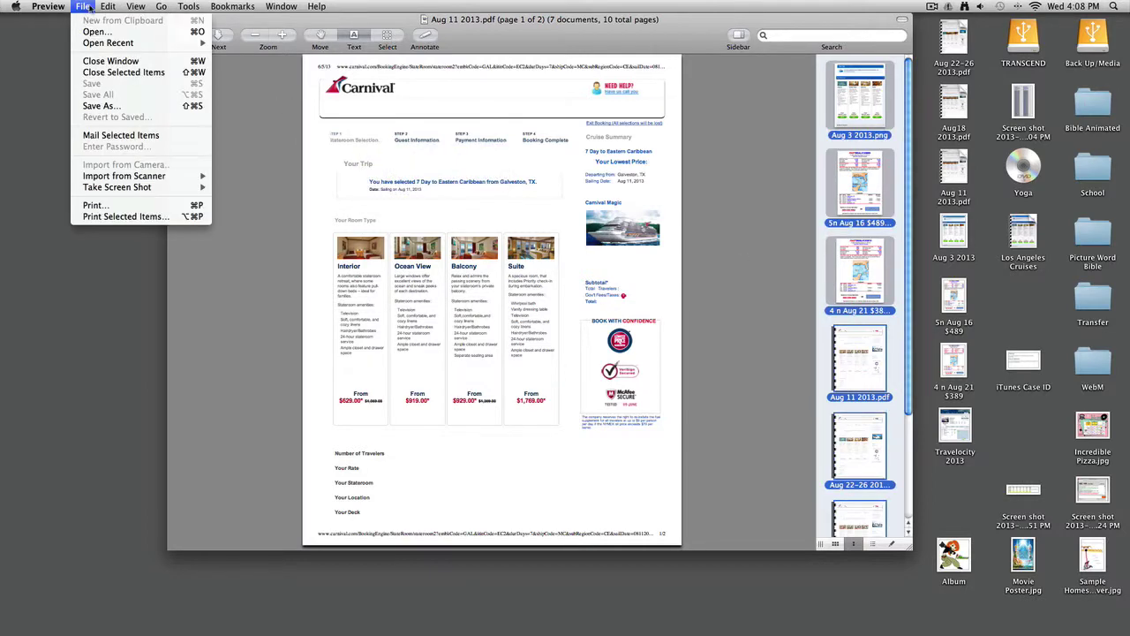
pyautogui.click(159, 215)
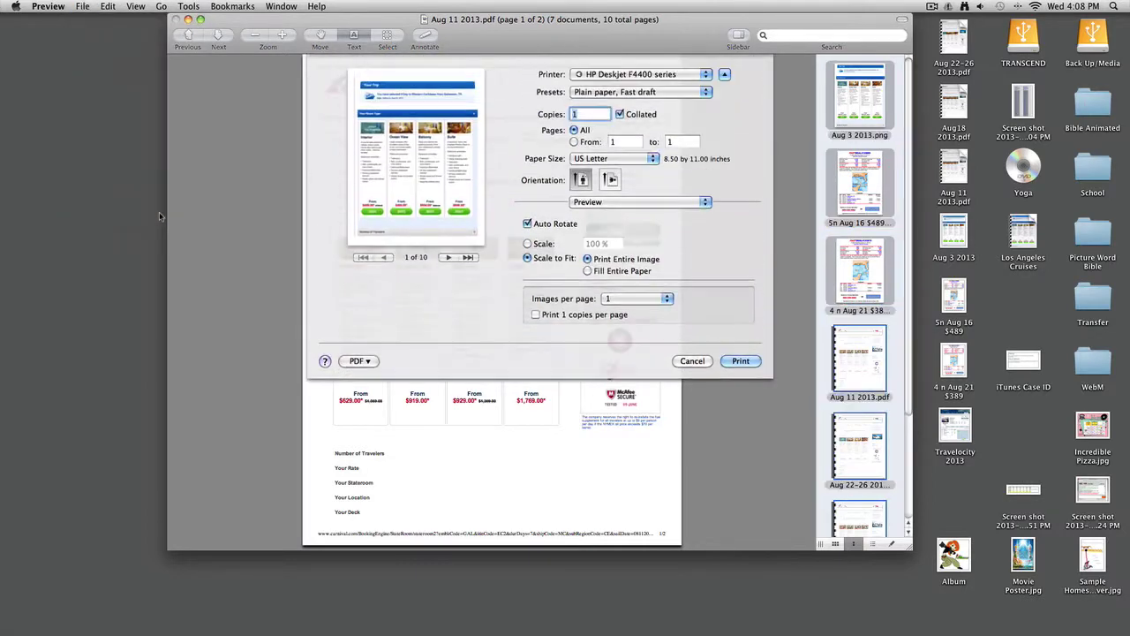
pyautogui.click(359, 362)
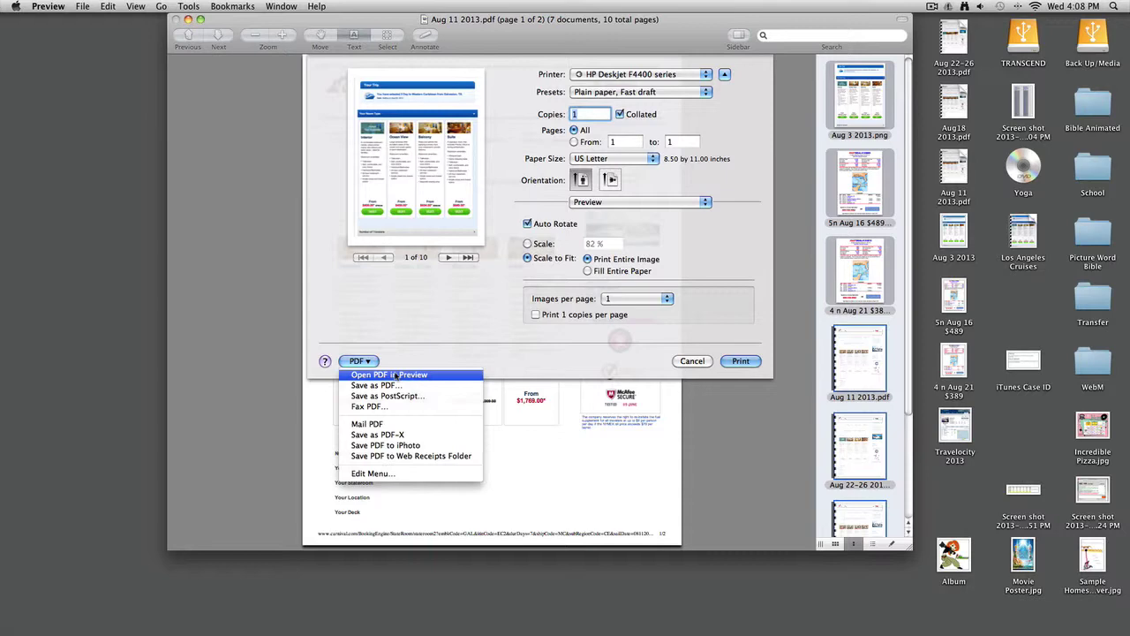
# Open the print as a PDF in Preview and delete blank pages 5, 7 and 9.
pyautogui.click(395, 375)
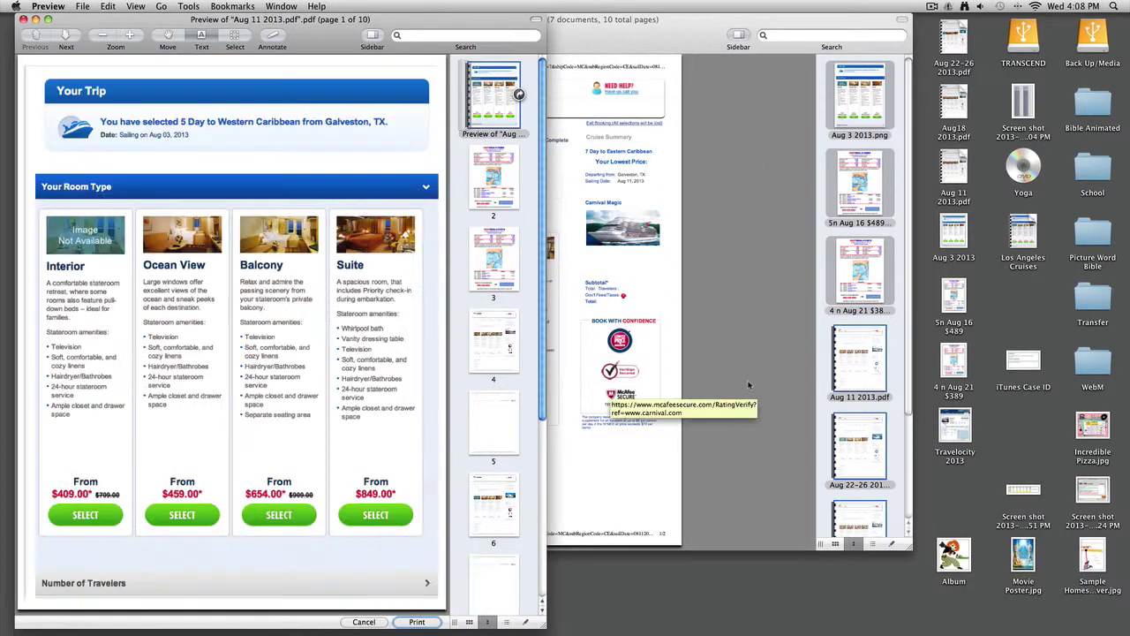
pyautogui.click(508, 429)
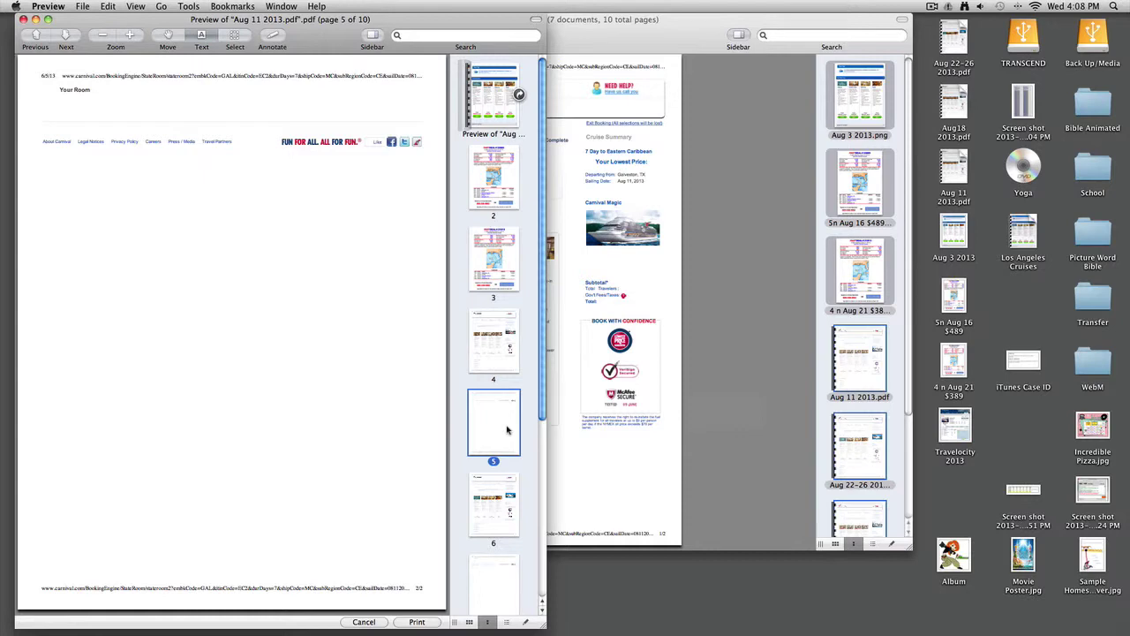
pyautogui.press('Delete')
pyautogui.click(500, 506)
pyautogui.press('Delete')
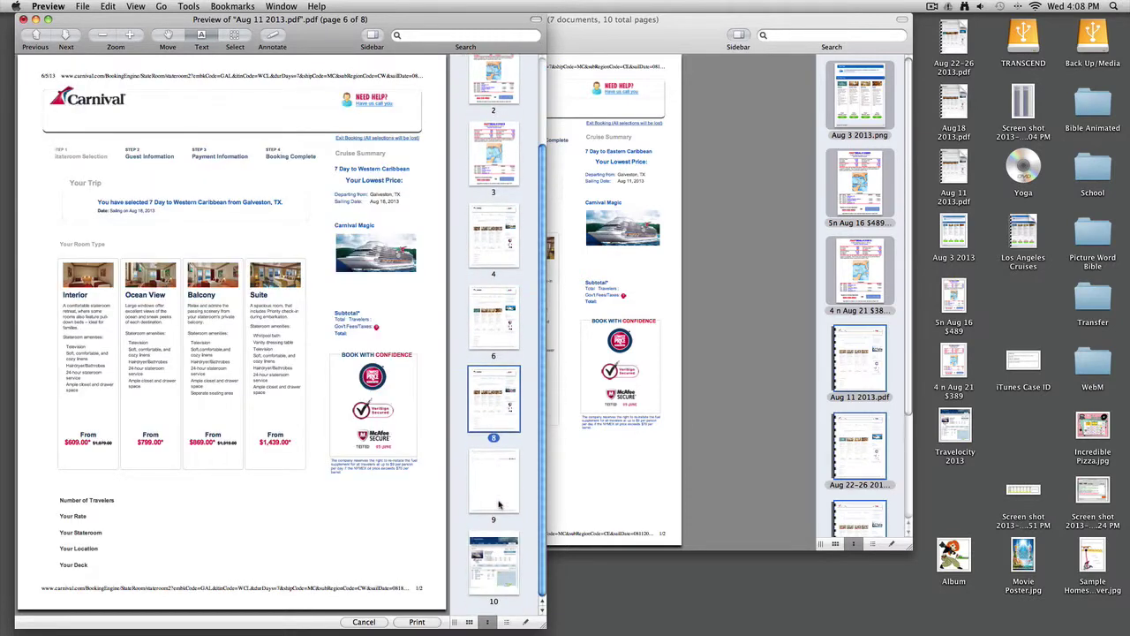
pyautogui.click(499, 505)
pyautogui.press('Delete')
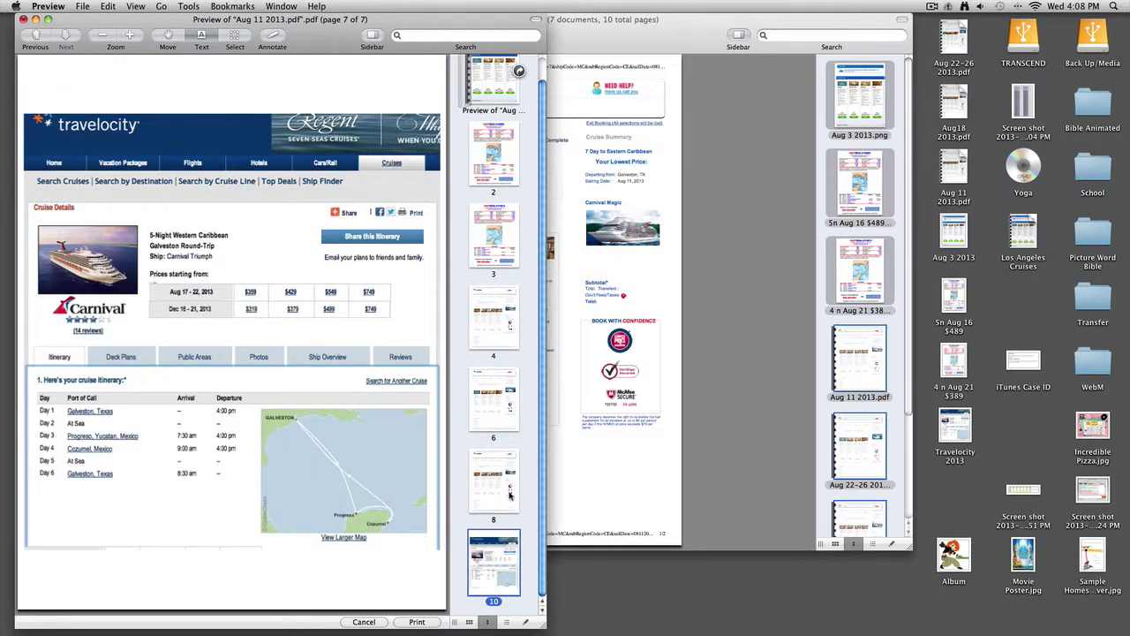
# Drag the FASTDEAL #33885 flyer to become page 1.
pyautogui.scroll(1, 509, 497)
pyautogui.click(496, 186)
pyautogui.moveTo(497, 187); pyautogui.dragTo(495, 97)
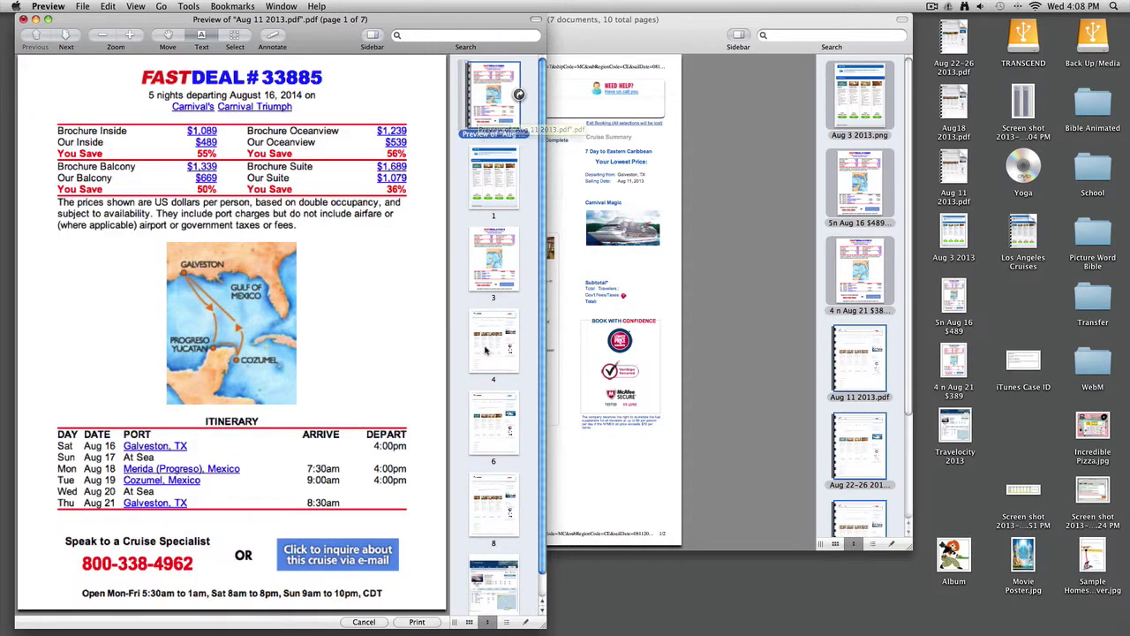
pyautogui.moveTo(339, 18); pyautogui.dragTo(617, 5)
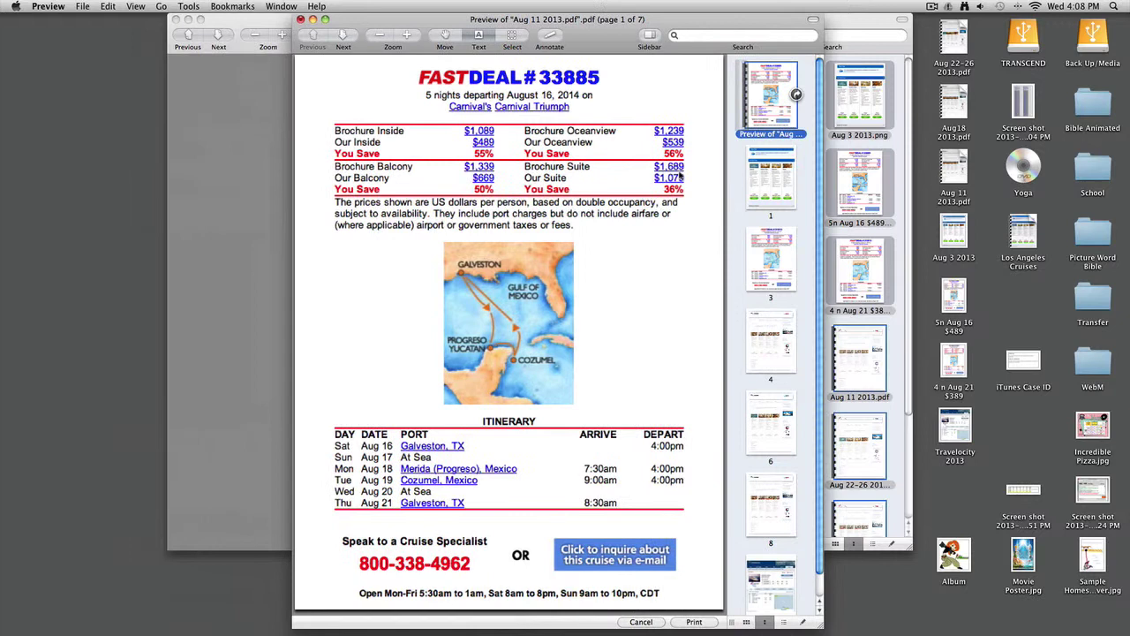
# Save As 'Los Angeles Cruises' on the Desktop, replacing the existing file.
pyautogui.click(83, 7)
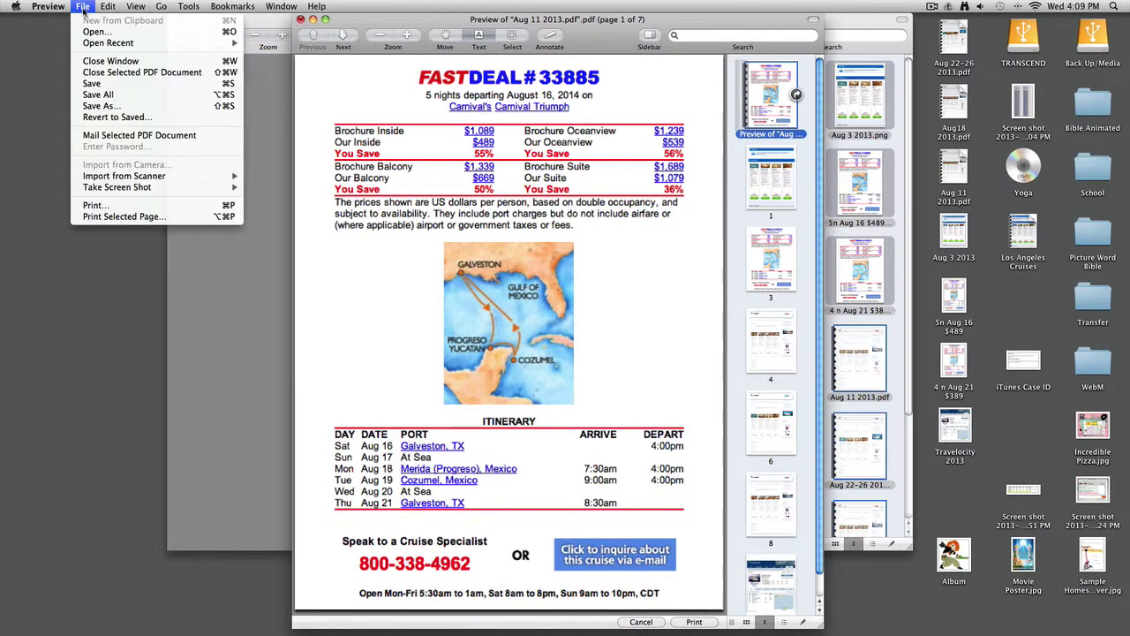
pyautogui.click(176, 111)
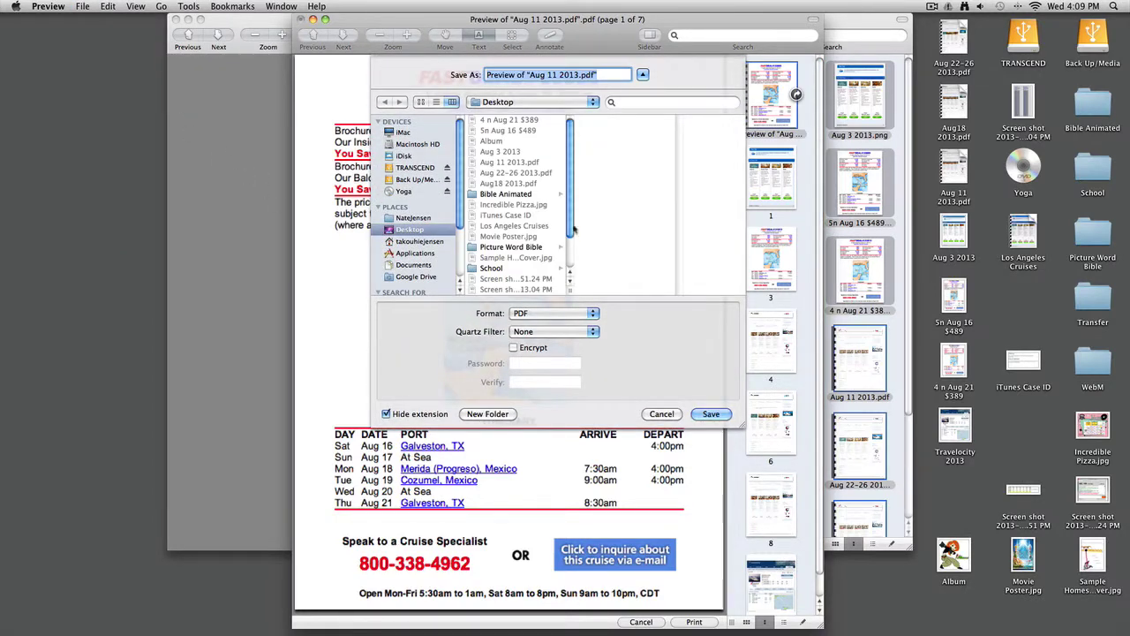
pyautogui.click(511, 227)
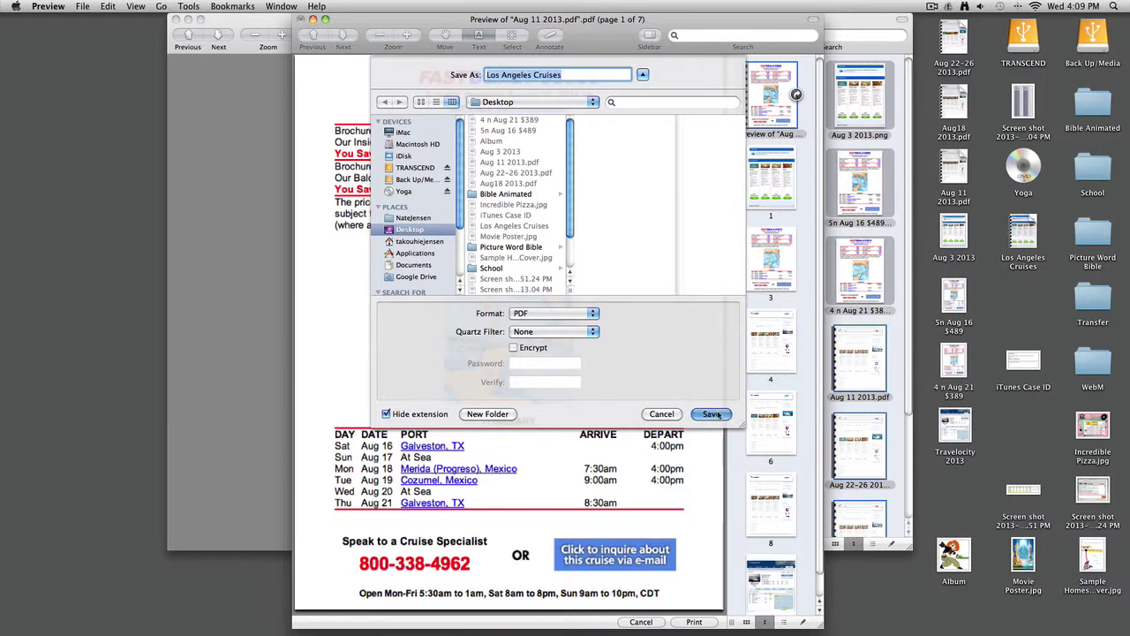
pyautogui.click(713, 414)
pyautogui.click(643, 125)
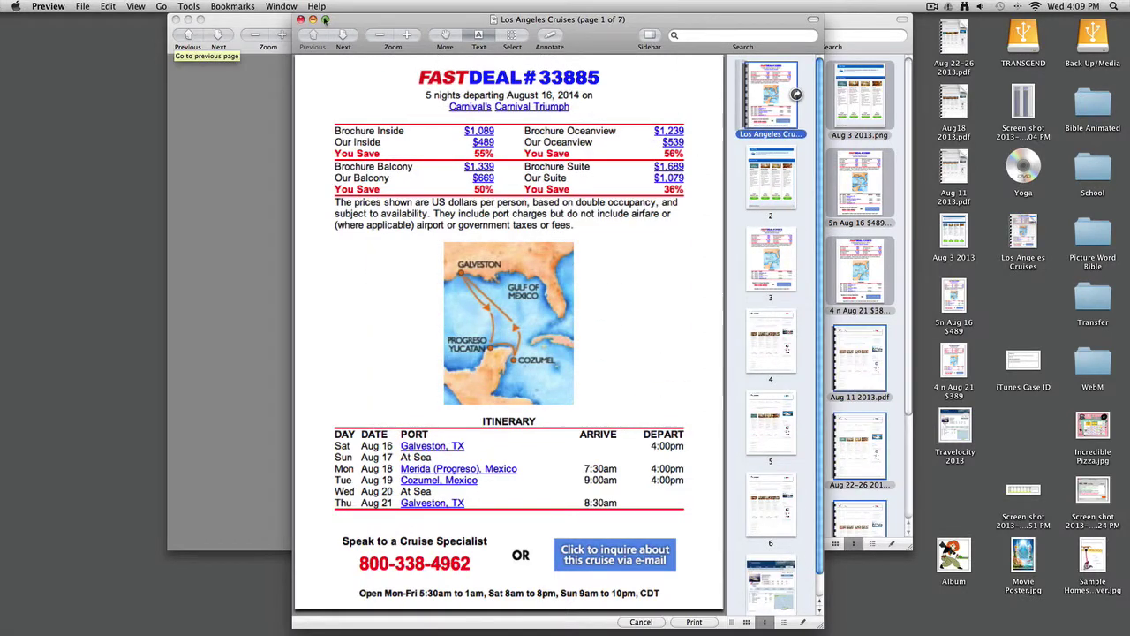
# Close the Los Angeles Cruises and Aug 11 2013.pdf windows, then reopen the saved Los Angeles Cruises PDF.
pyautogui.click(300, 18)
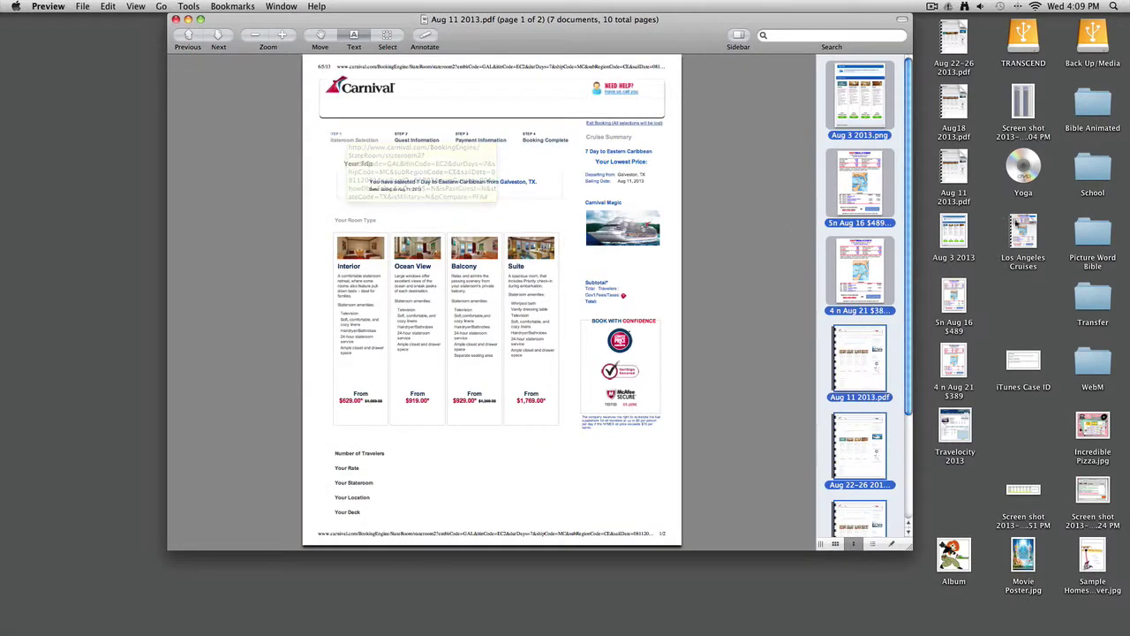
pyautogui.click(177, 19)
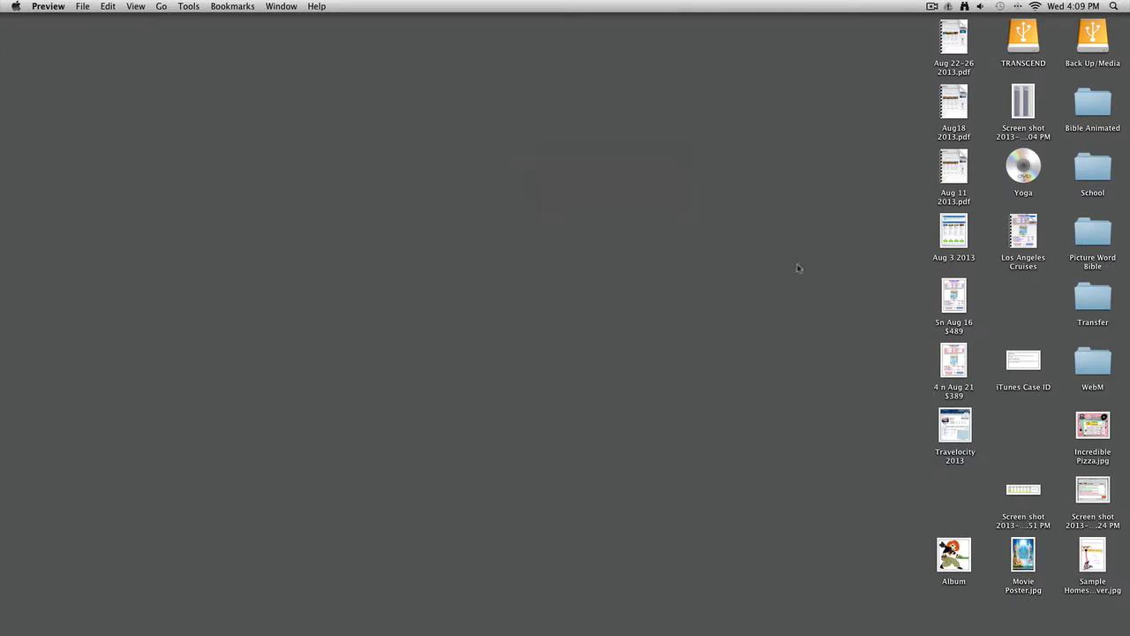
pyautogui.doubleClick(1020, 228)
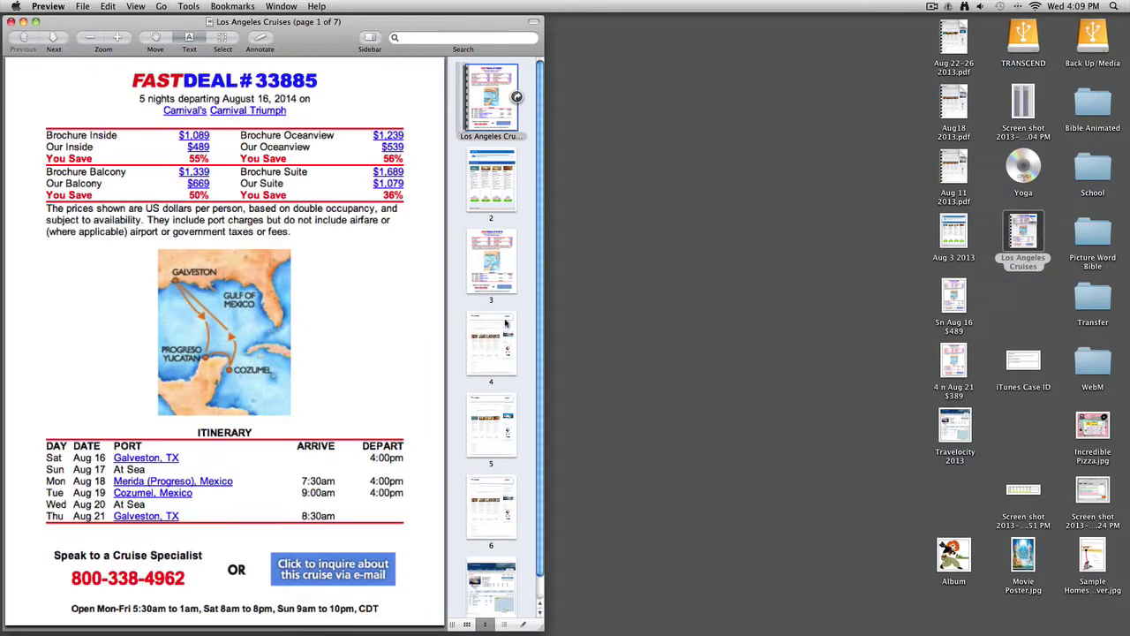
# Scroll through the reopened PDF to confirm its 7 pages, then close it.
pyautogui.scroll(-1, 503, 325)
pyautogui.scroll(1, 504, 325)
pyautogui.moveTo(53, 26); pyautogui.dragTo(434, 24)
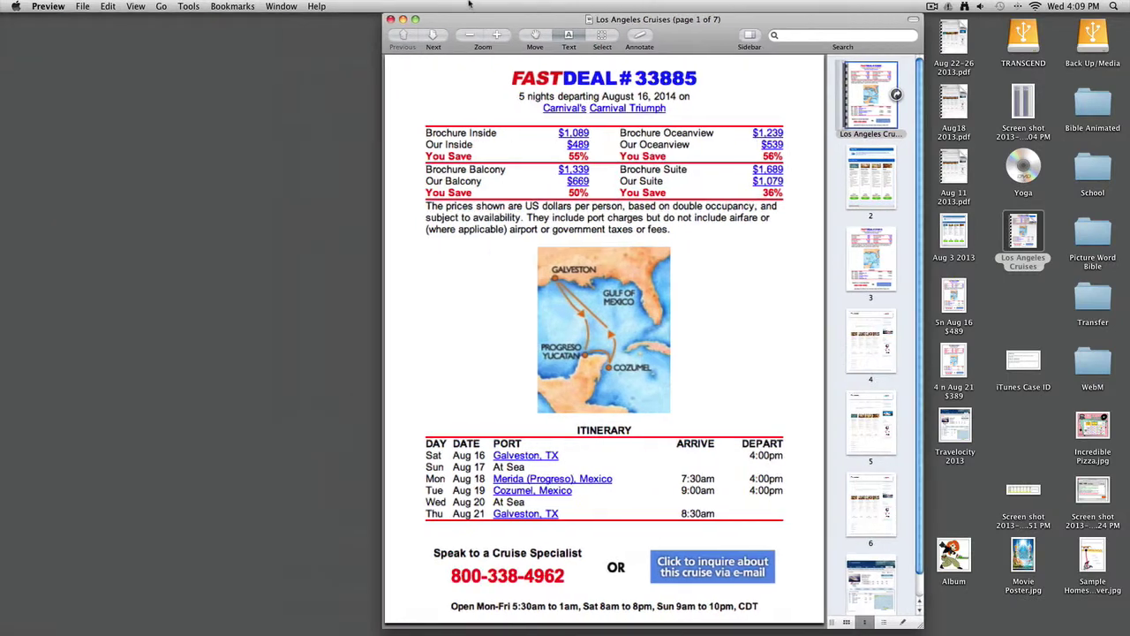
pyautogui.click(391, 20)
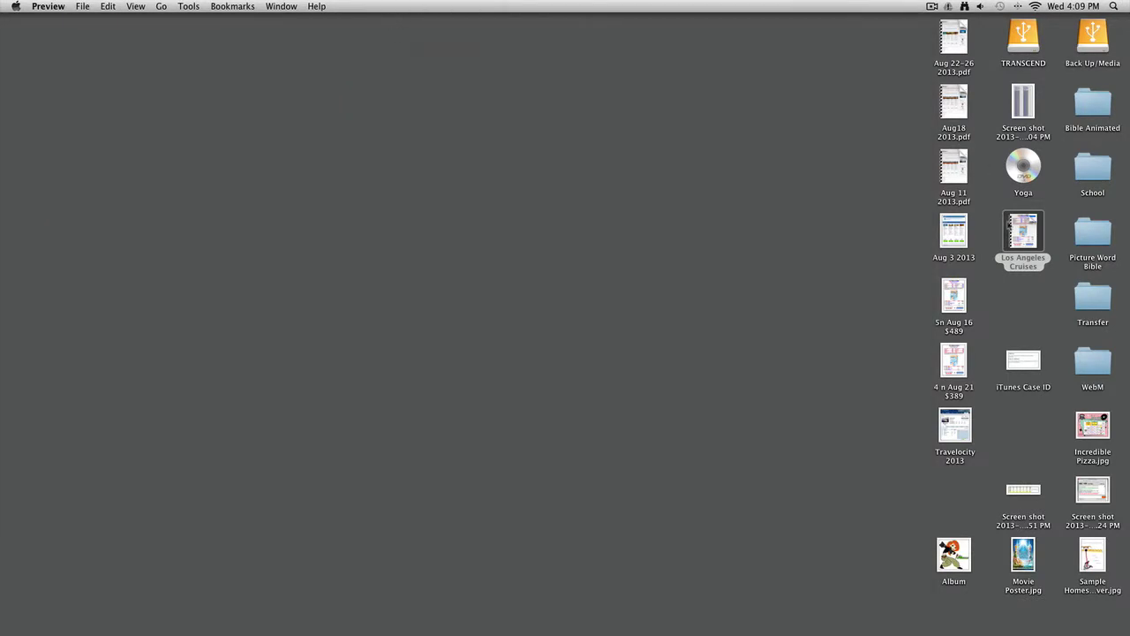